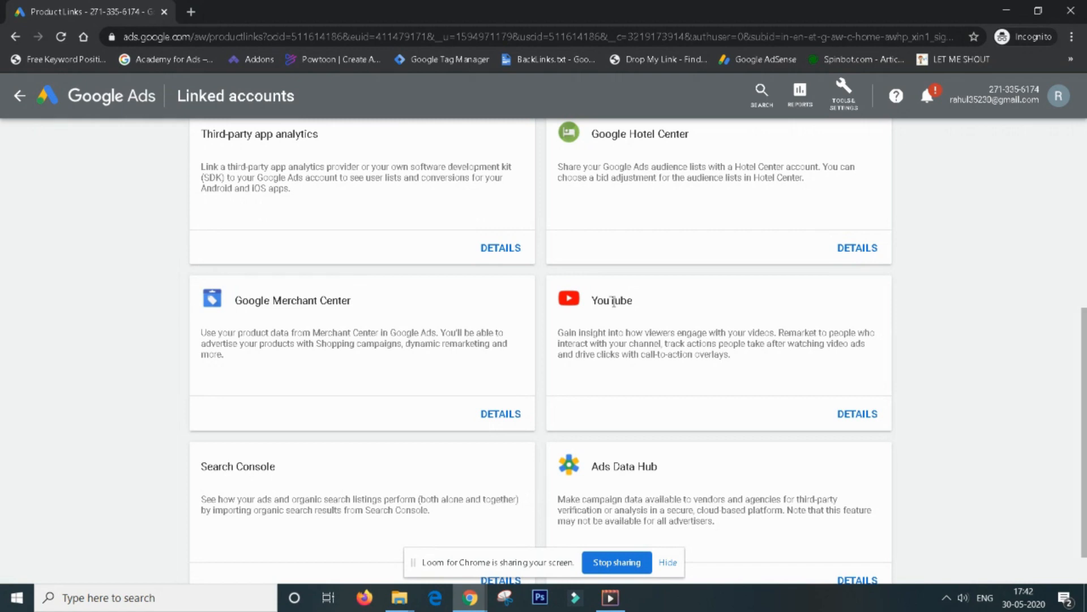
Start linking a YouTube channel, search for "tech deepak" and select the Tech Deepak channel with 27 videos
click(886, 411)
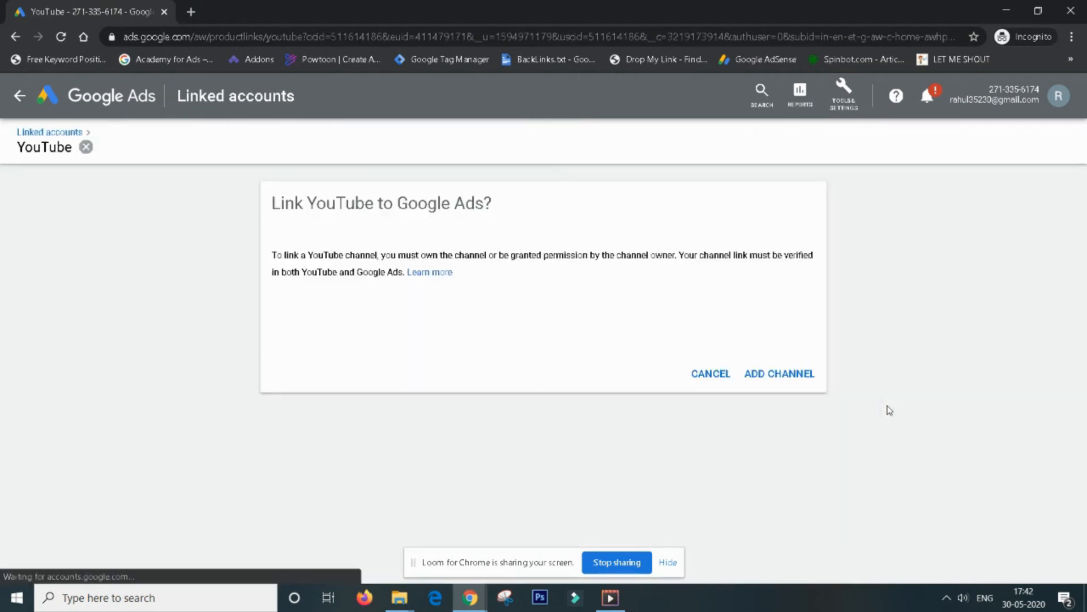
click(797, 373)
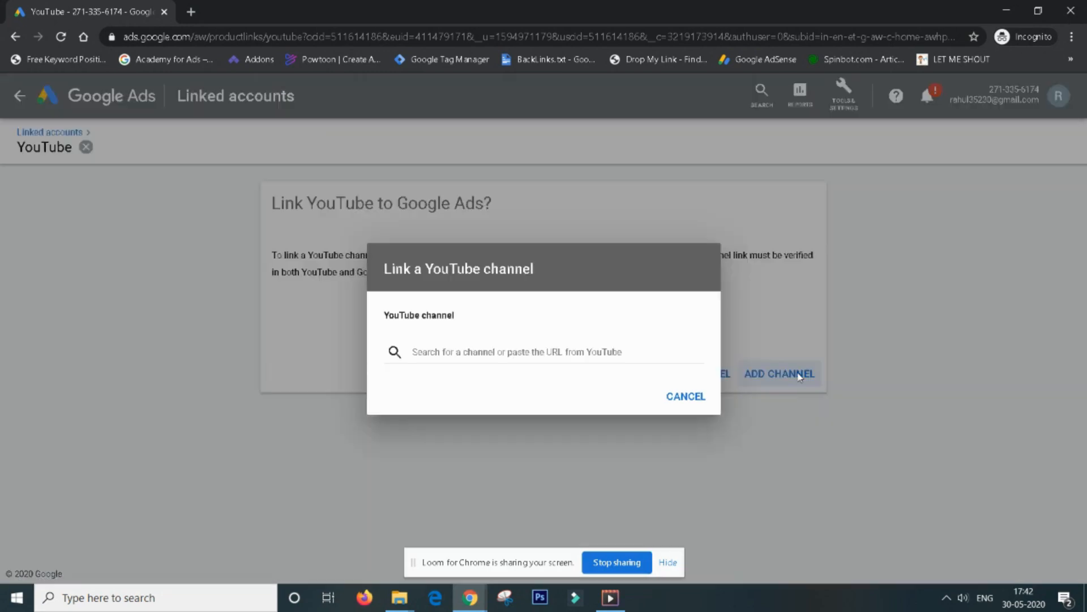
click(602, 351)
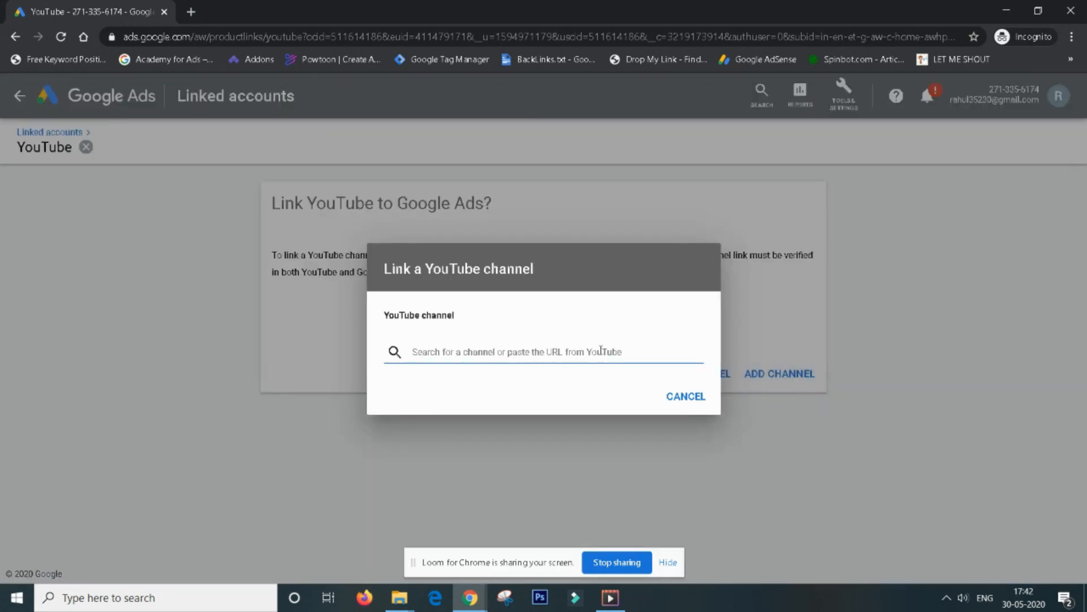
text(tech deepak)
scroll(547, 391, down, 1)
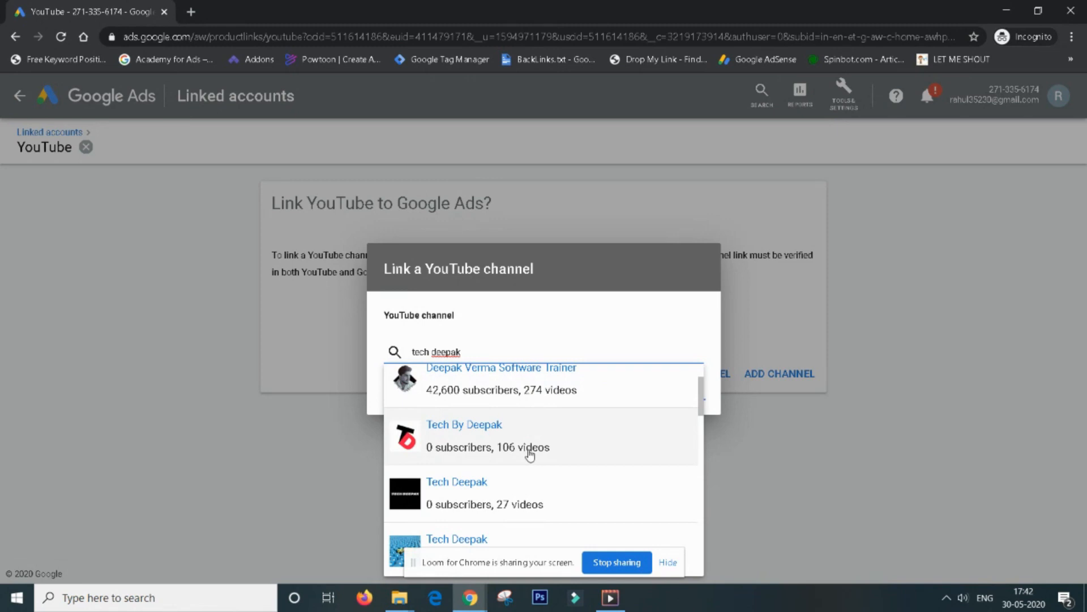
click(533, 499)
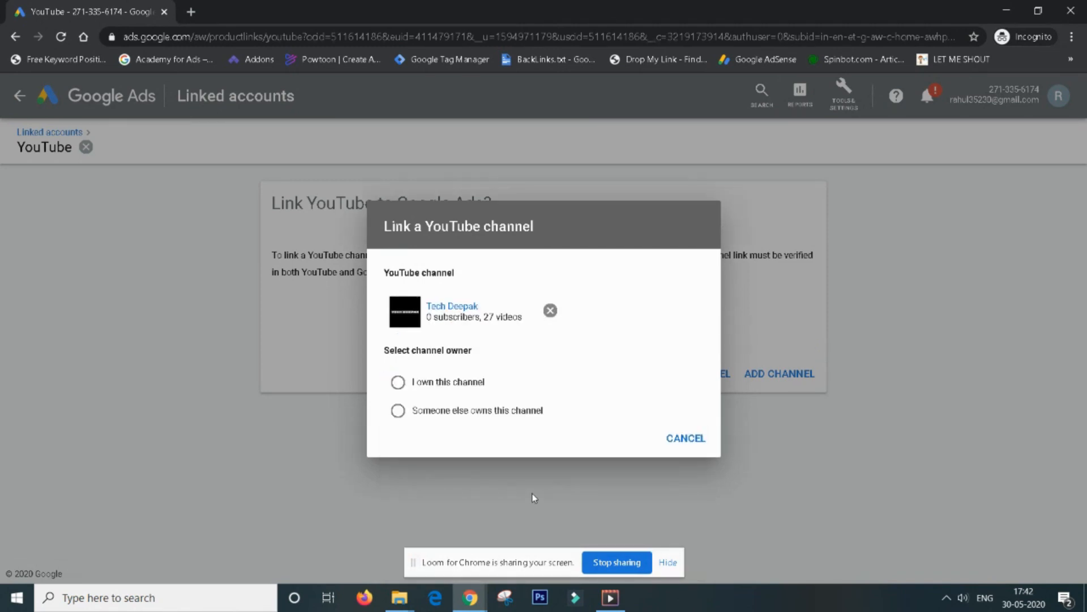
Declare ownership of the selected channel, continue to YouTube and sign in there as Tech Deepak
click(398, 383)
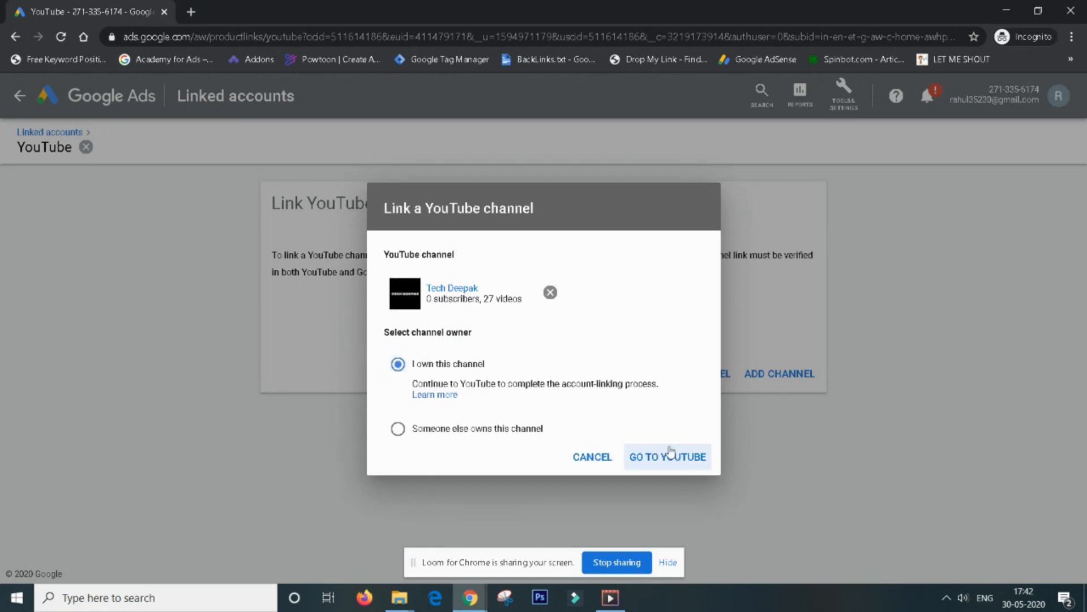
click(692, 458)
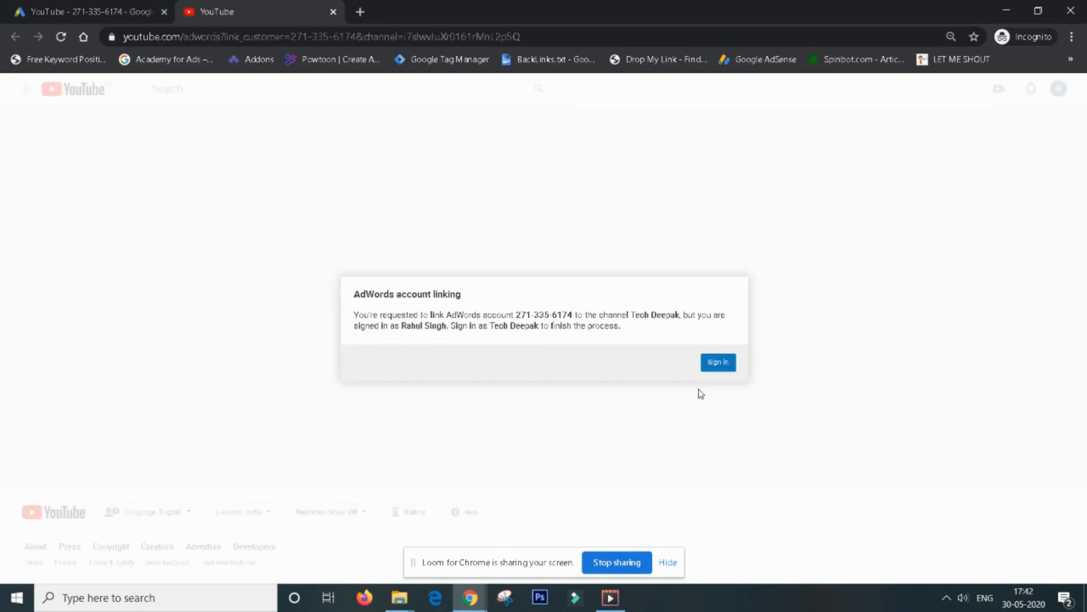
click(720, 363)
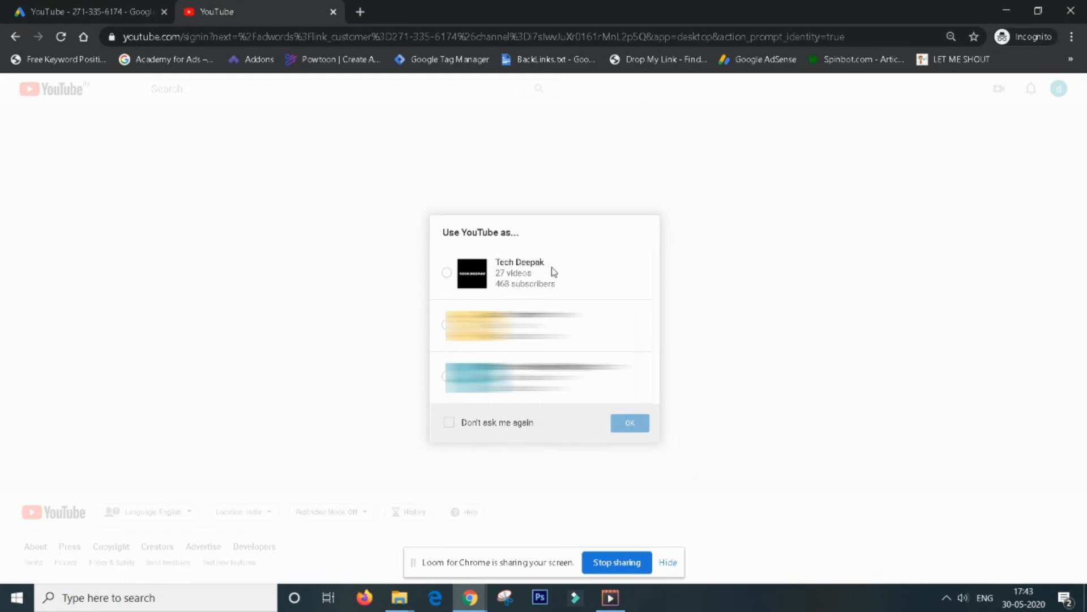
click(524, 271)
click(631, 423)
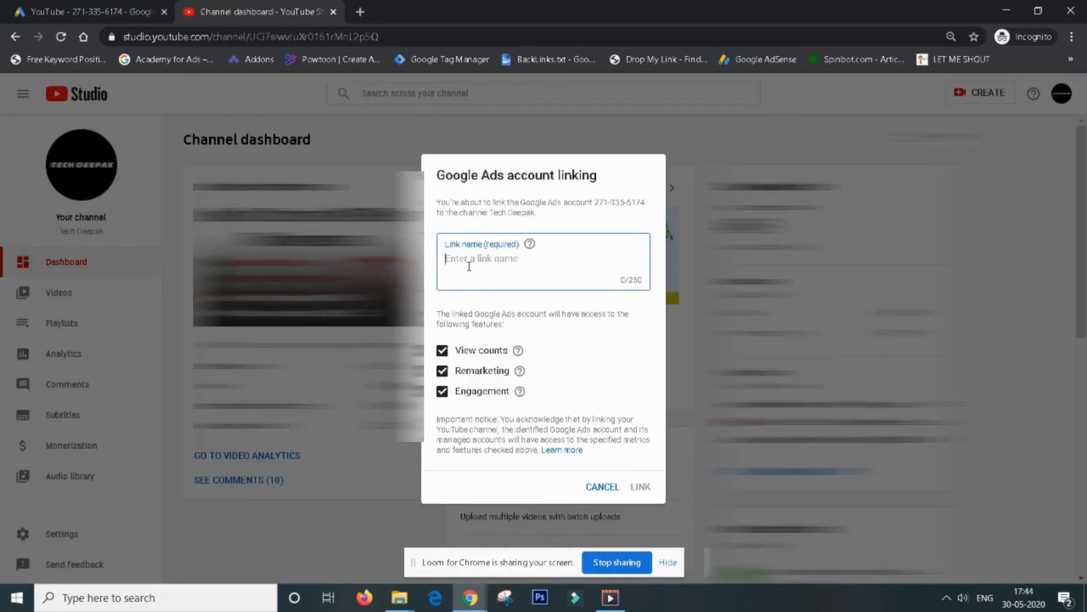
Link the Google Ads account to the channel under the link name "google ads" and refresh the linked YouTube channels page
text(google ads)
click(640, 486)
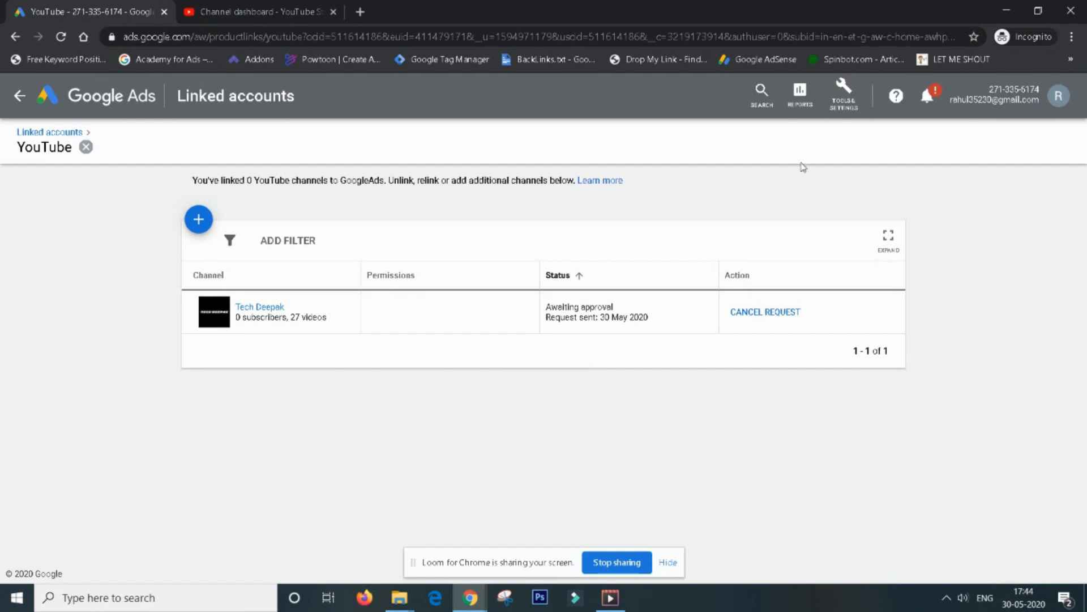
click(61, 37)
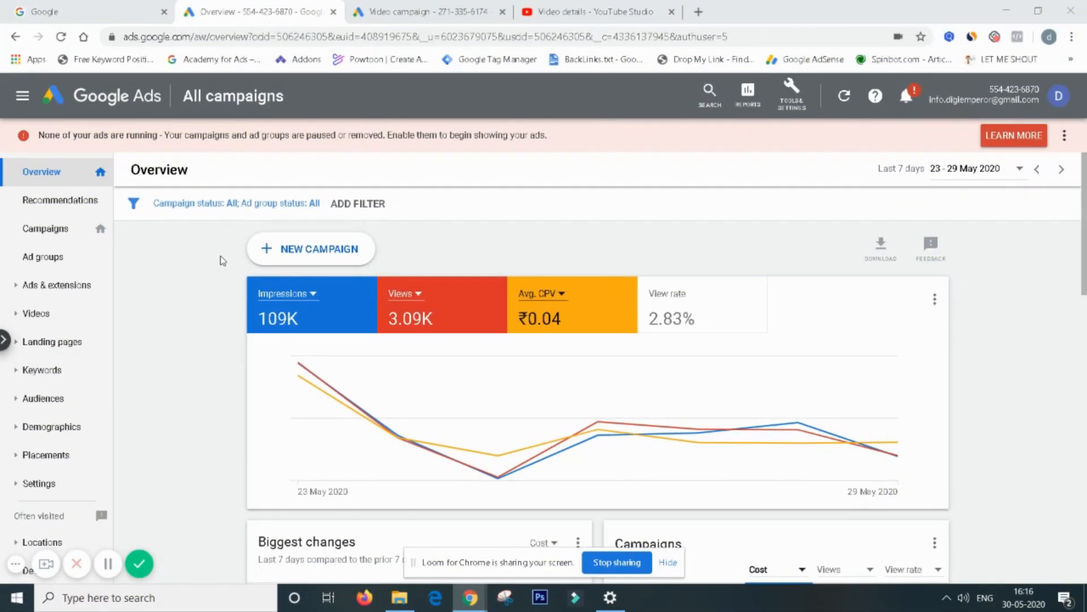
Create a new campaign without a goal's guidance, using the Video type and the Custom video campaign subtype
click(306, 252)
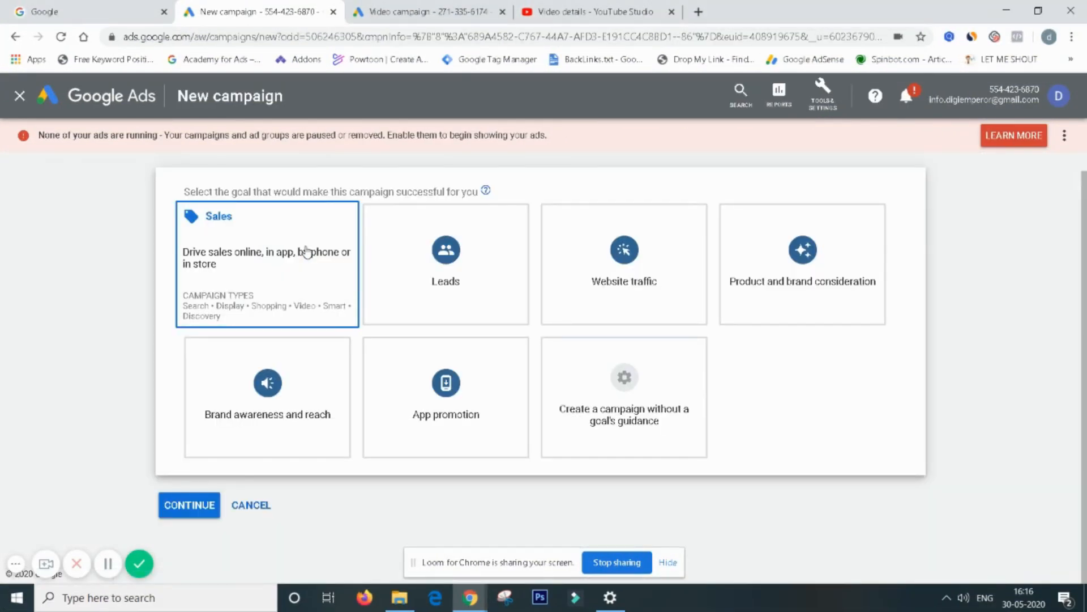
click(661, 396)
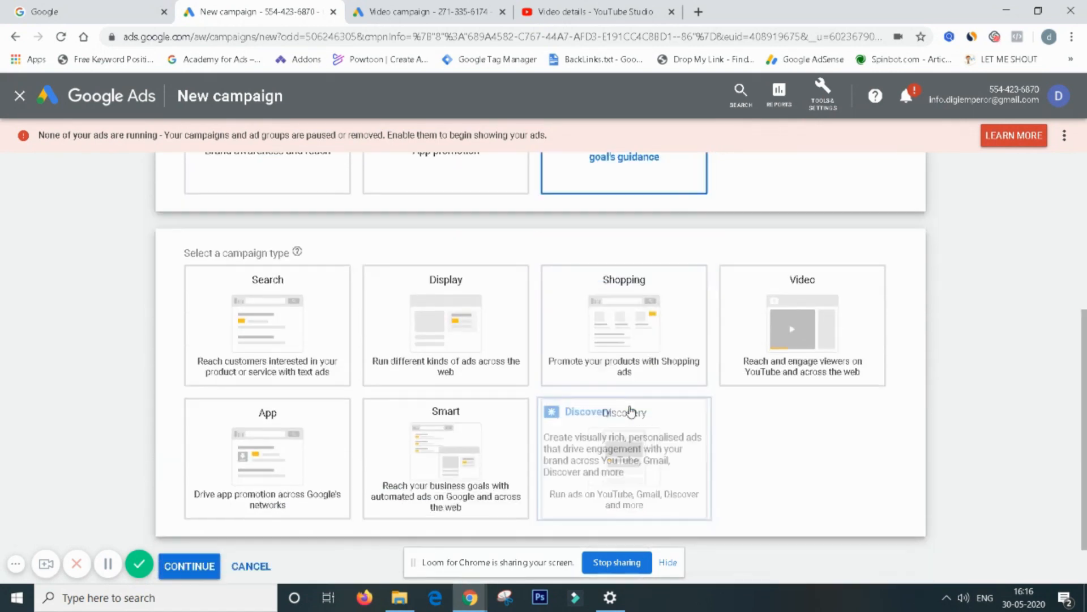
click(837, 300)
scroll(340, 353, up, 3)
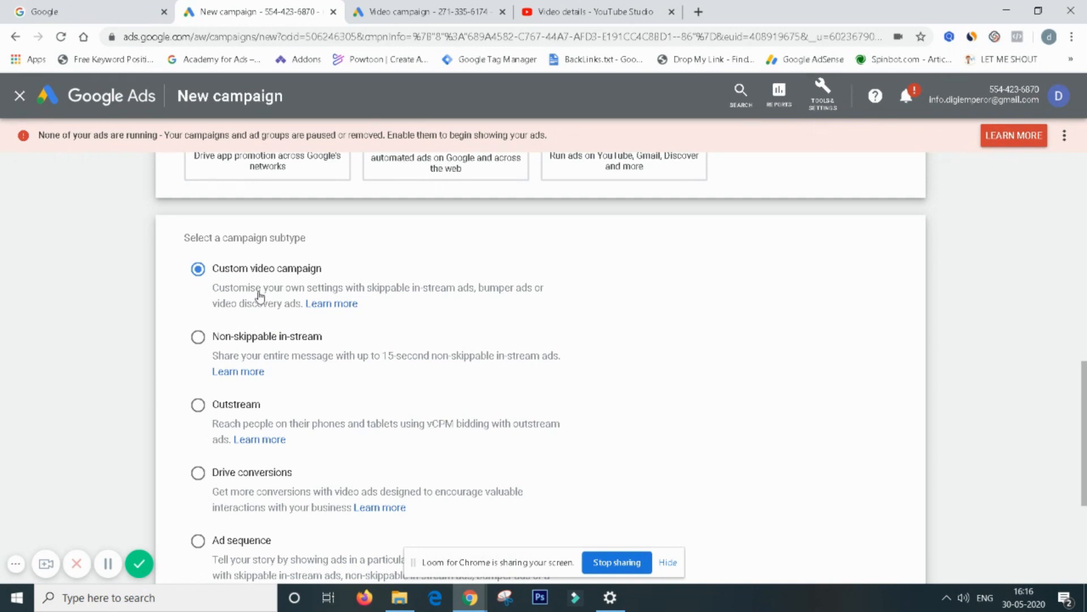
scroll(260, 296, down, 4)
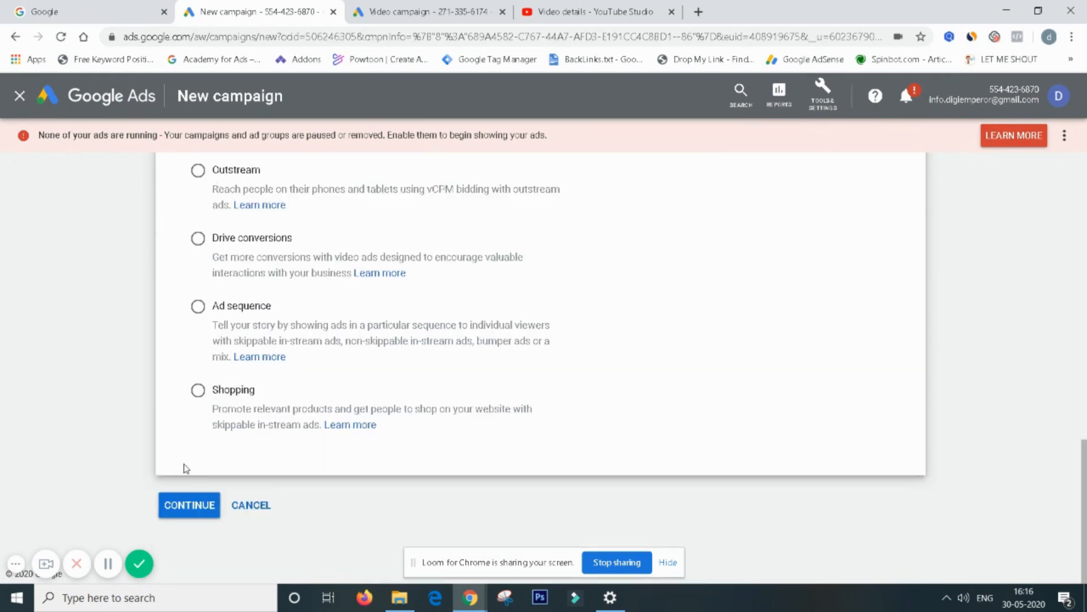
click(188, 509)
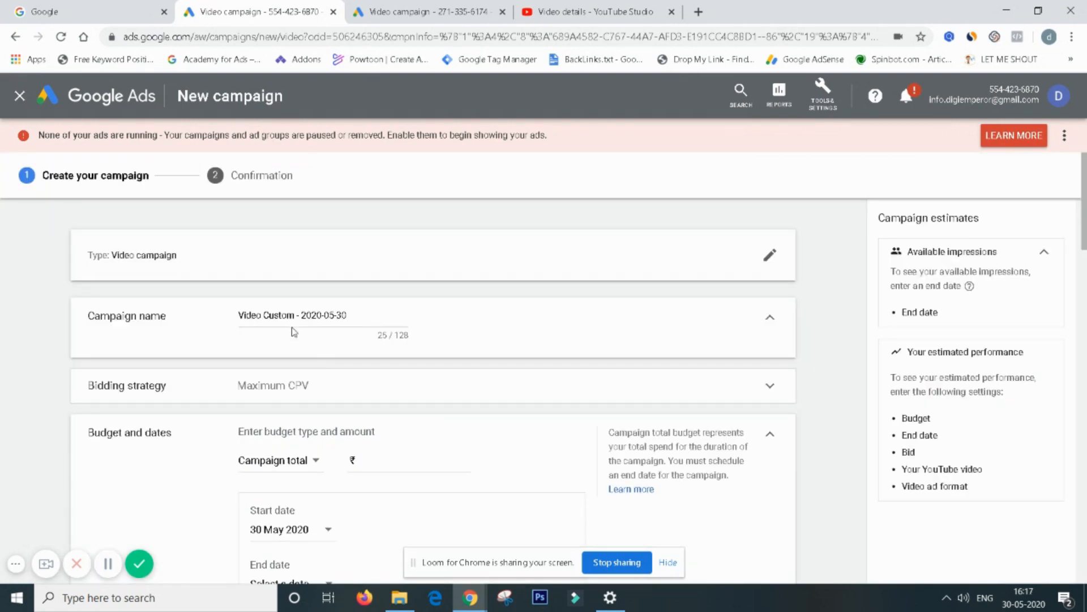
Rename the campaign to "video 30 may"
click(295, 318)
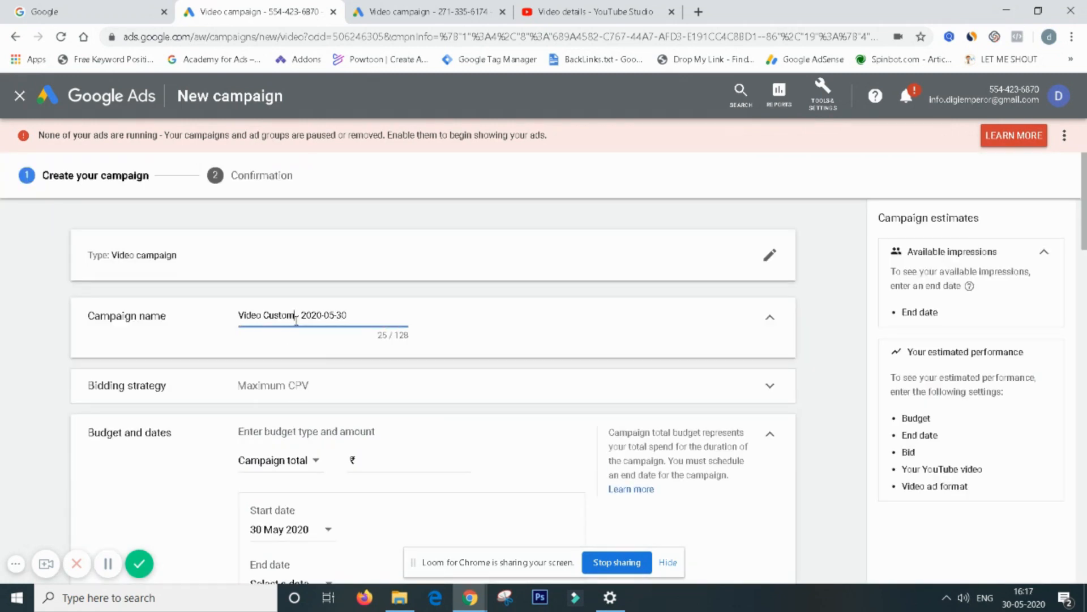
triple_click(310, 314)
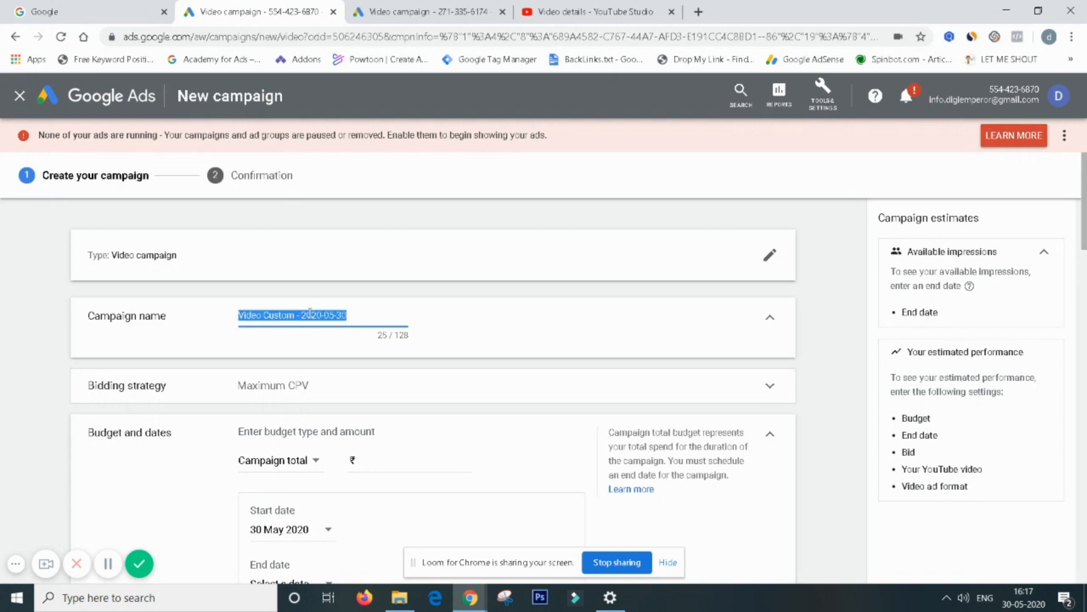
text(video)
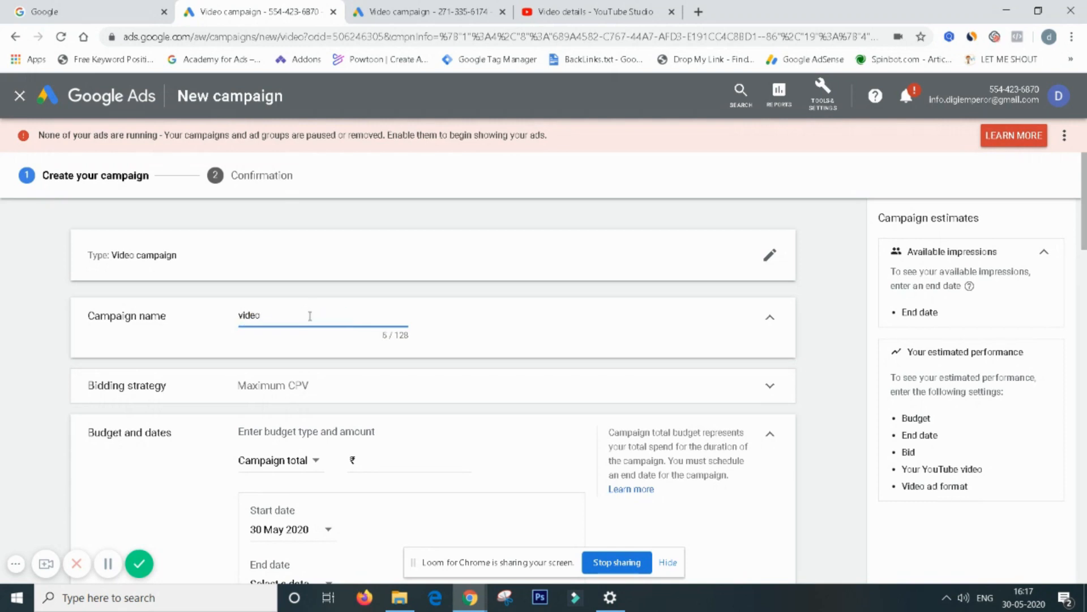
text( 30 may)
Choose Maximum CPV as the campaign's bidding strategy
scroll(407, 315, down, 2)
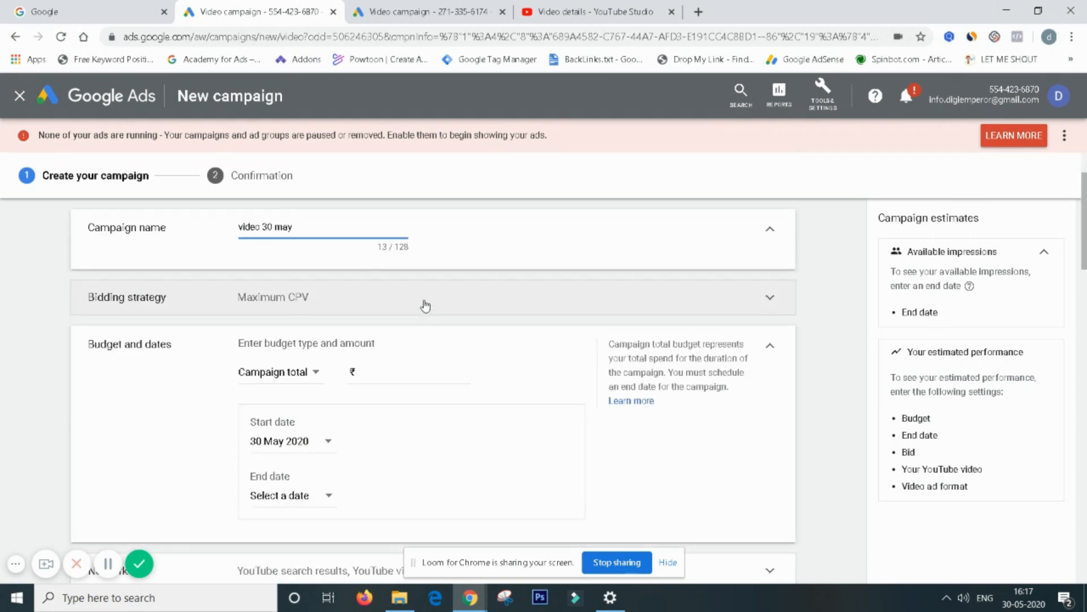
click(425, 306)
click(346, 324)
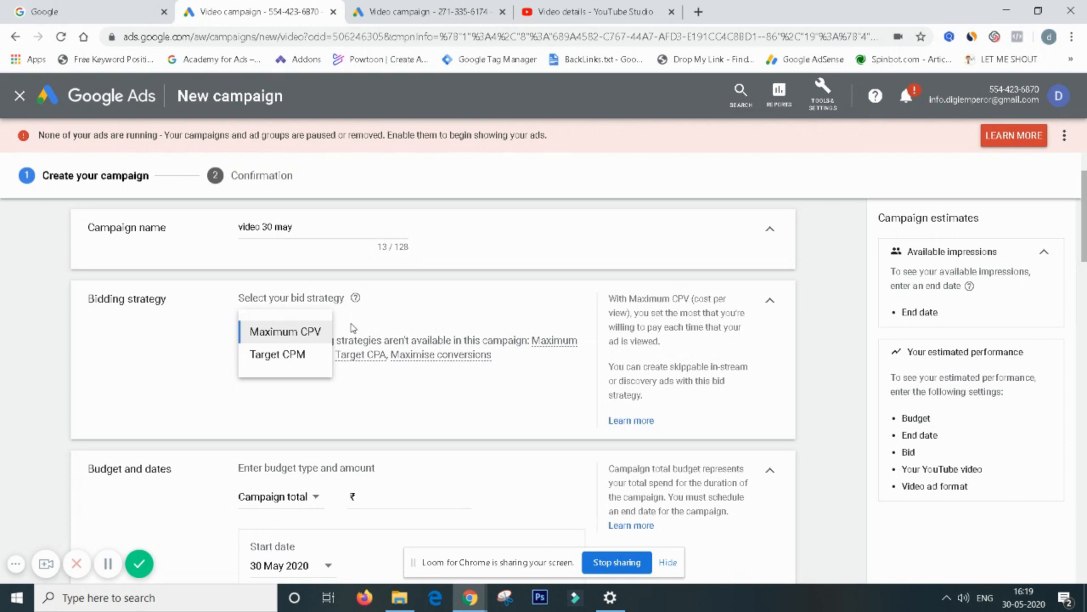
mouse_move(352, 355)
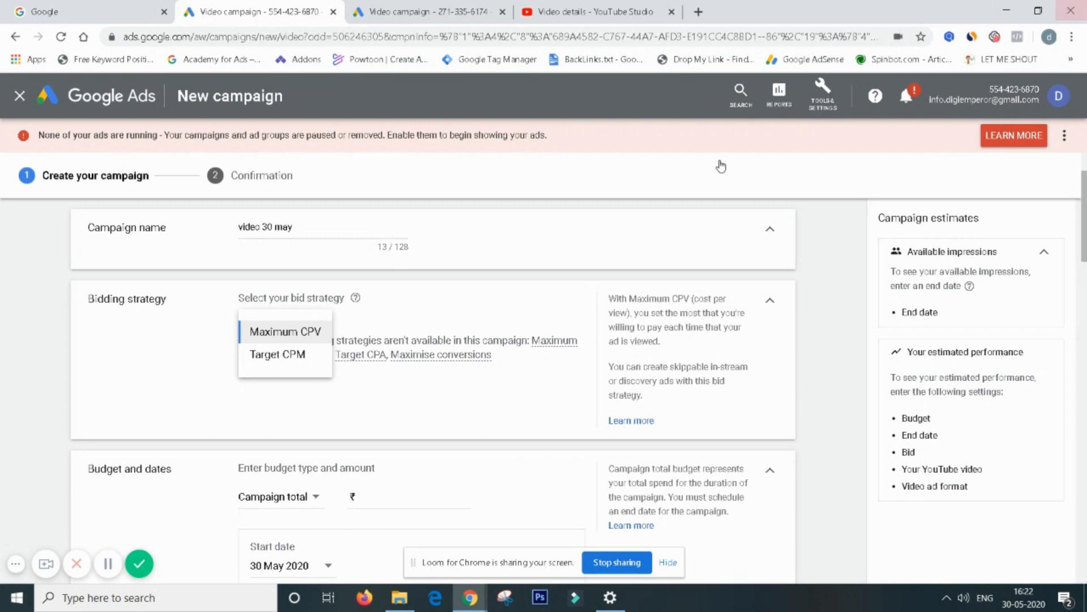
click(291, 329)
Enter a campaign total budget of ₹500
scroll(227, 331, down, 3)
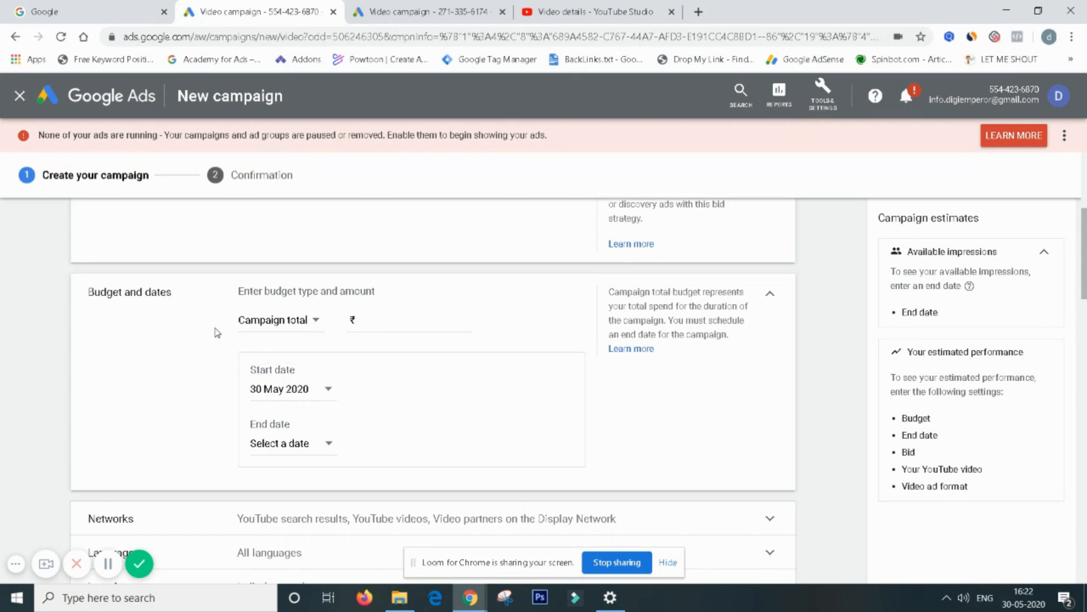
click(283, 320)
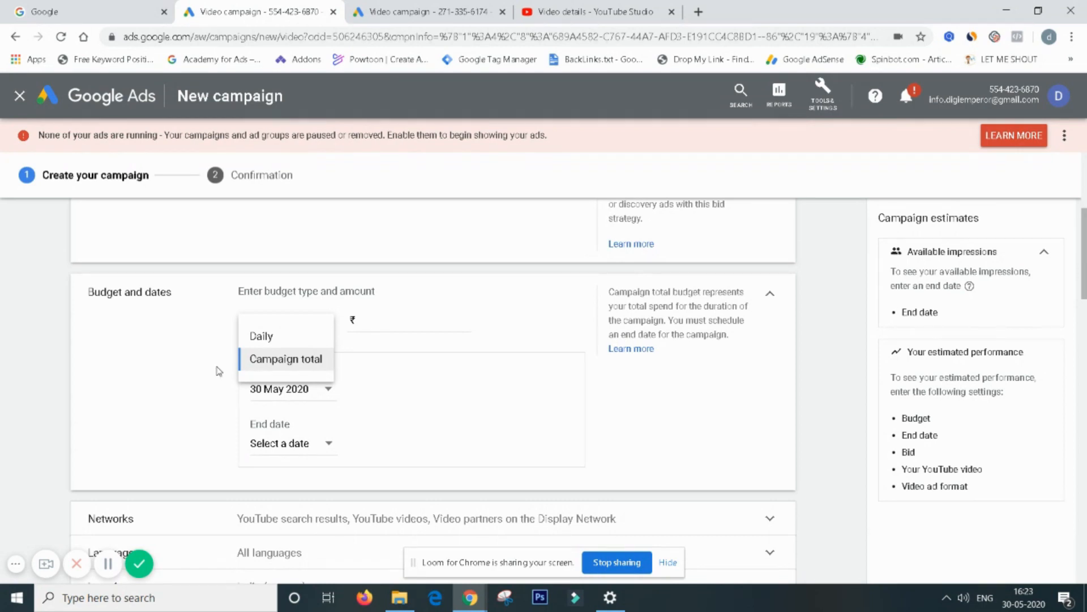
click(418, 336)
text(500)
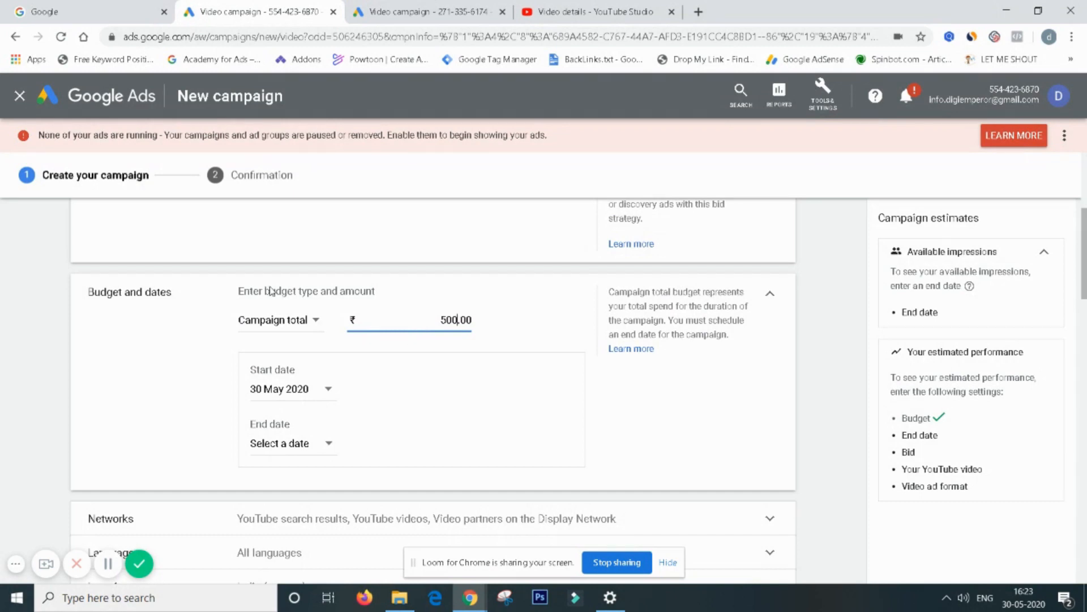
Change the budget type to Daily and set the amount to ₹200
click(273, 320)
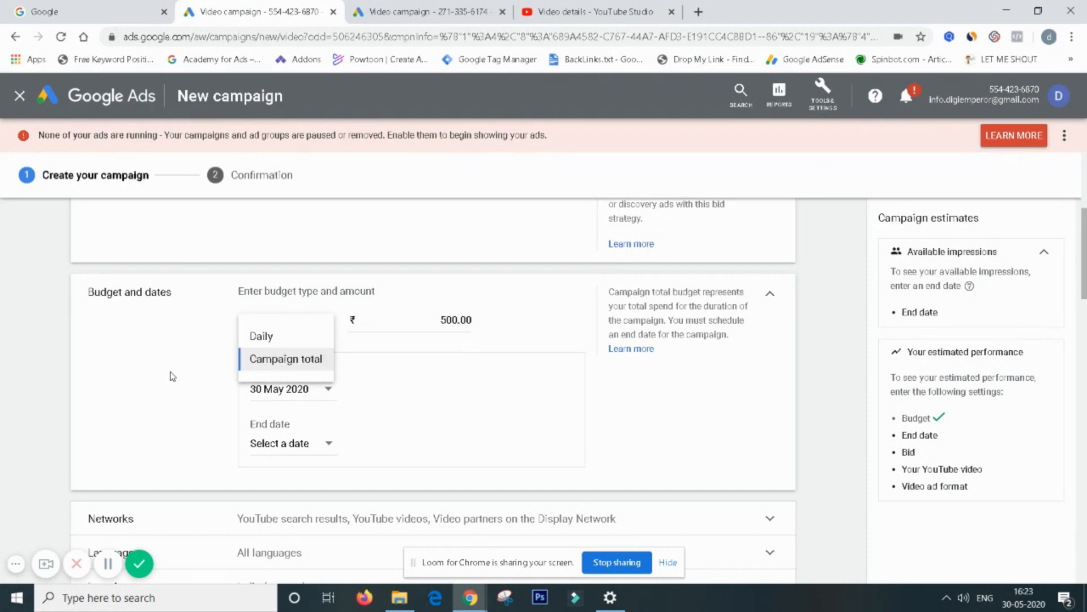
click(255, 335)
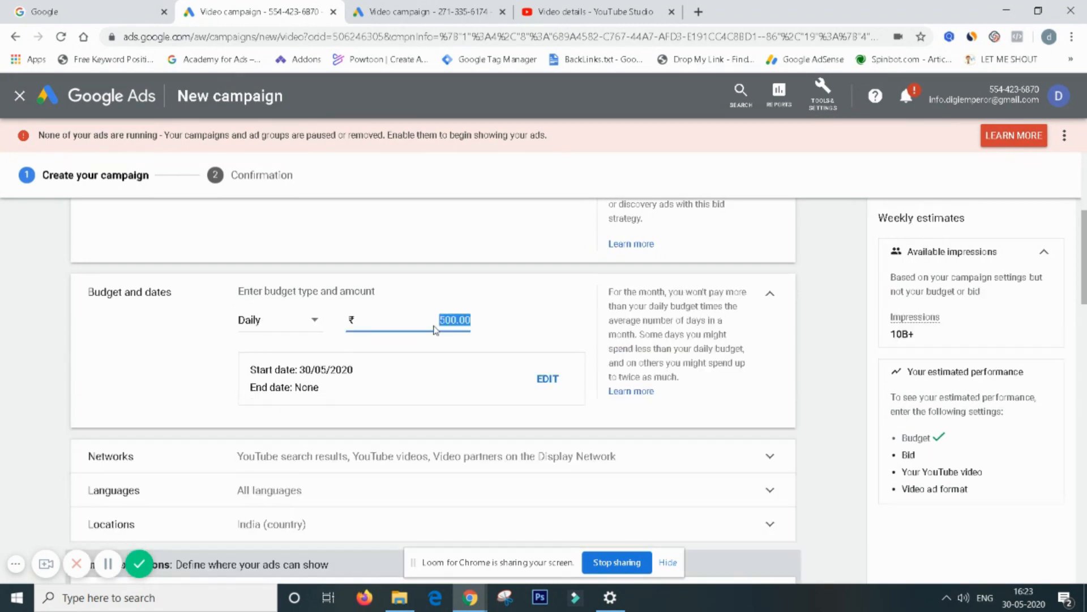
key(BackSpace)
text(200)
Exclude YouTube search results and Video partners on the Display Network from the campaign's networks
scroll(406, 392, down, 2)
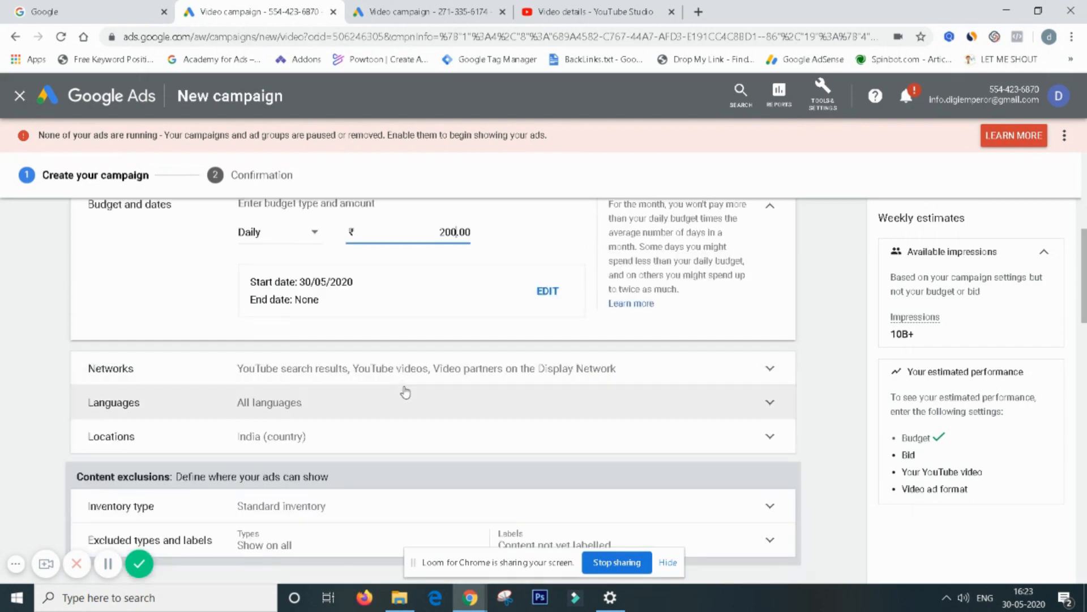
click(650, 376)
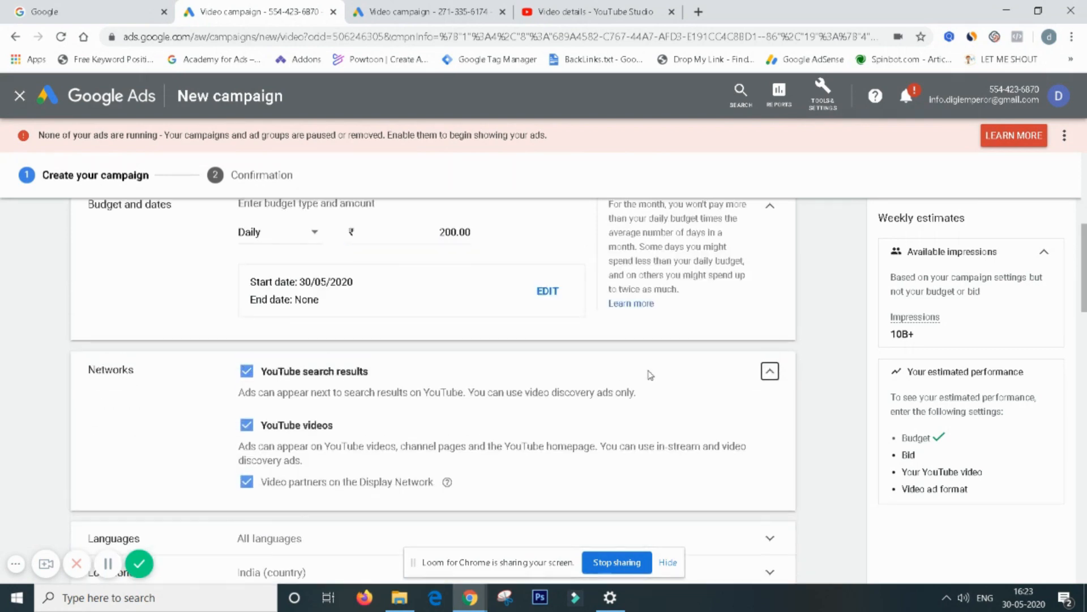
click(247, 371)
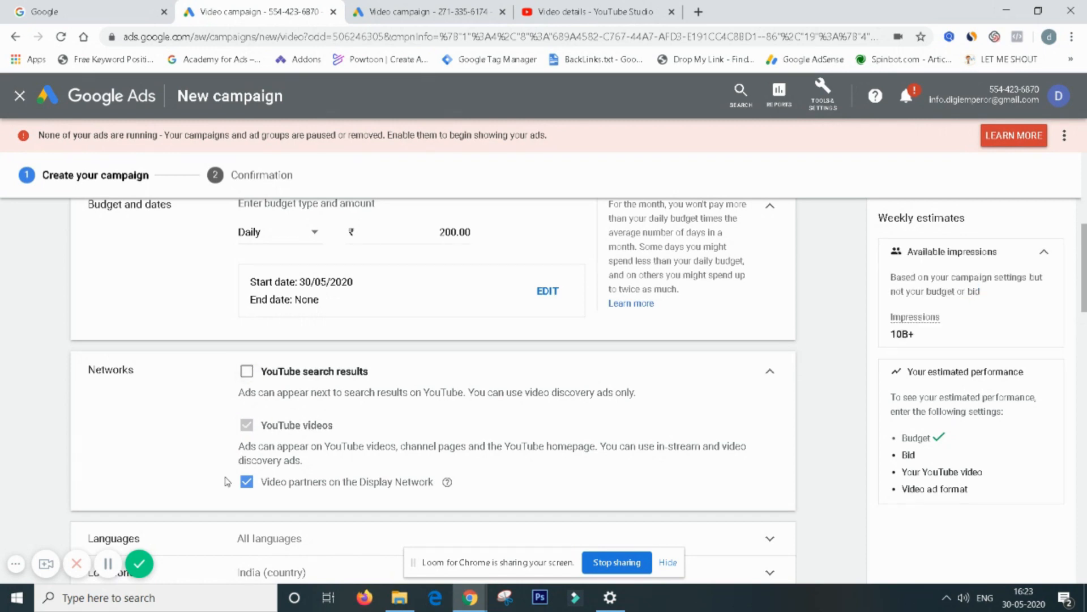
click(246, 482)
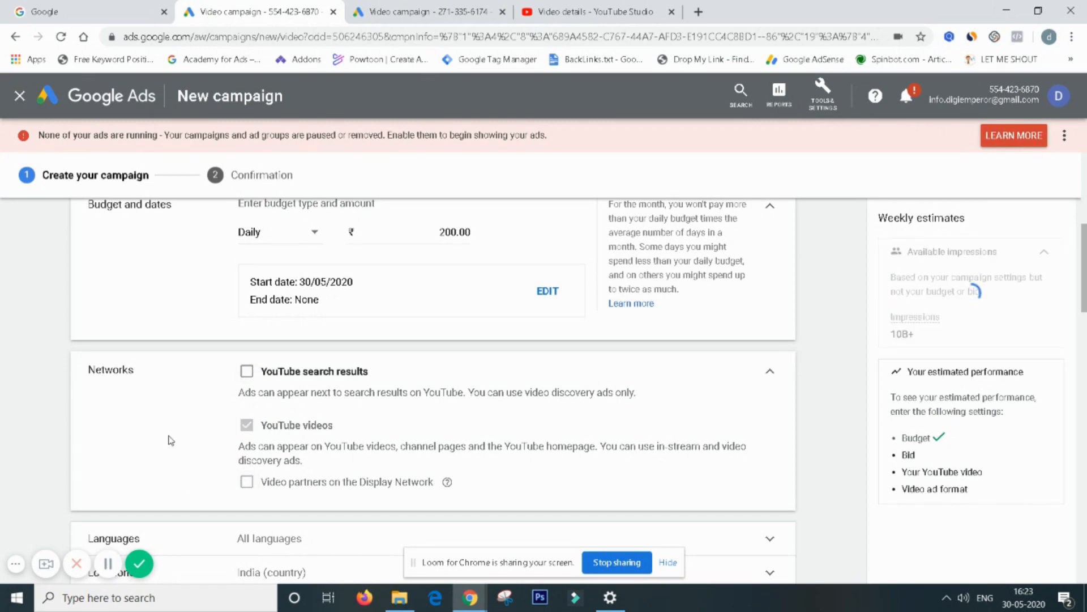
click(770, 371)
Select Hindi as the campaign's target language
click(696, 310)
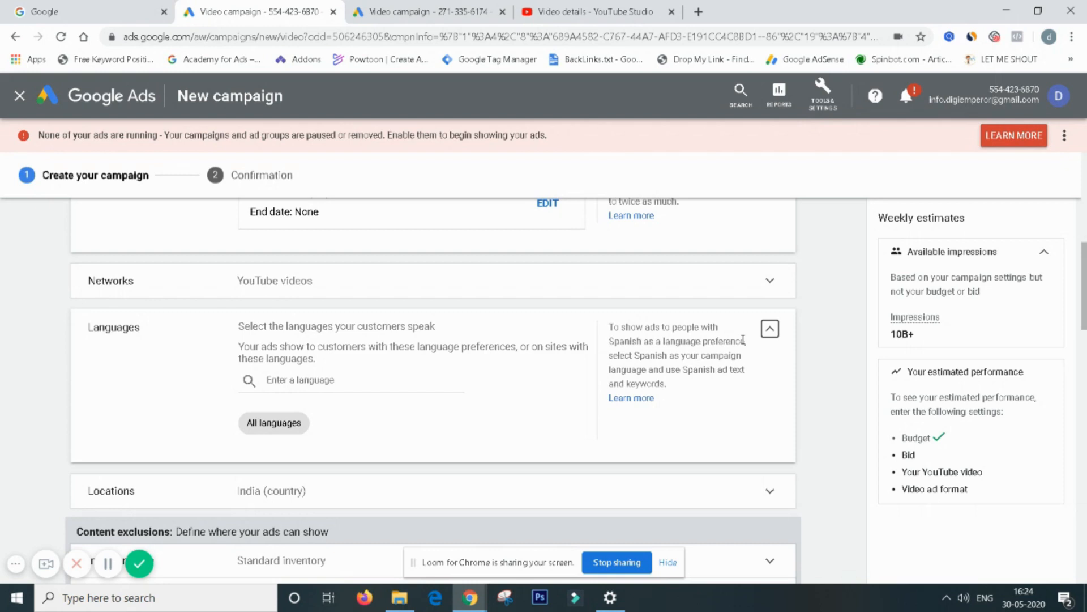
click(341, 383)
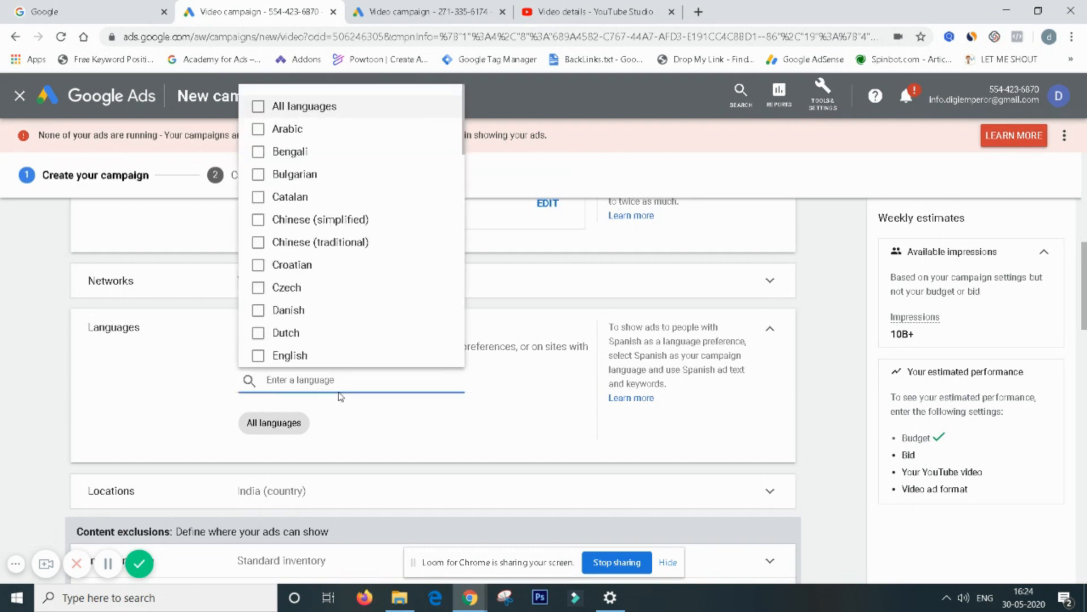
text(Hind)
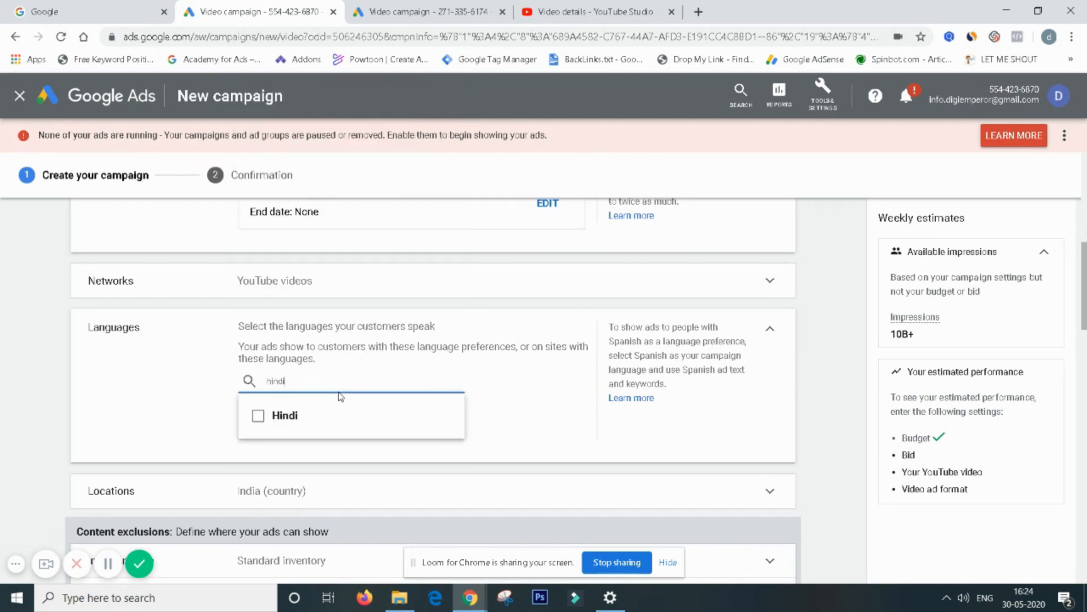
click(317, 428)
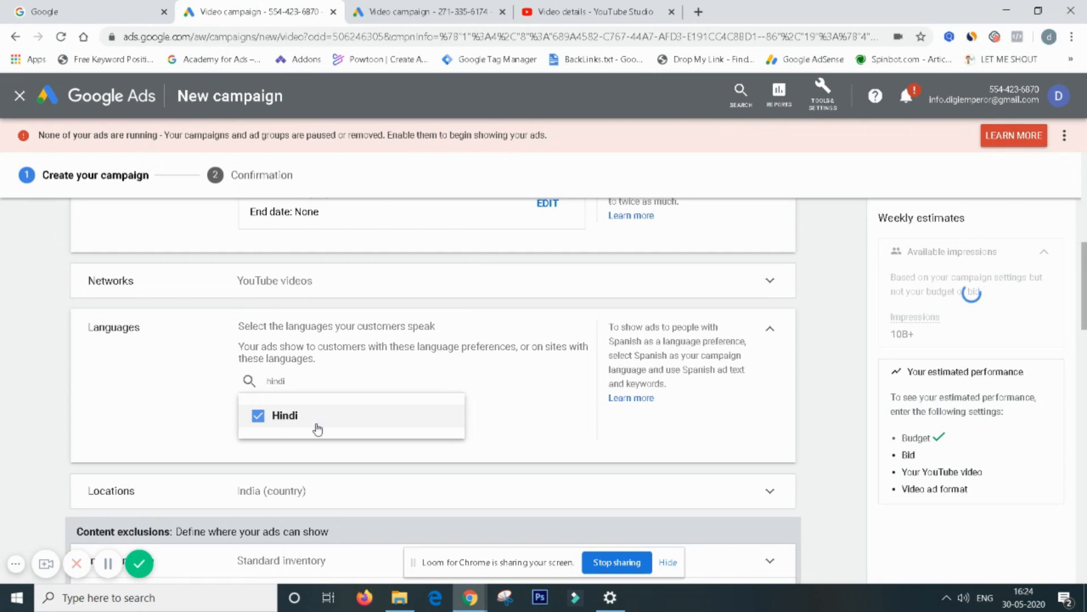
Switch the campaign's location targeting to custom locations and target the countries Pakistan and India
click(181, 373)
scroll(269, 406, down, 2)
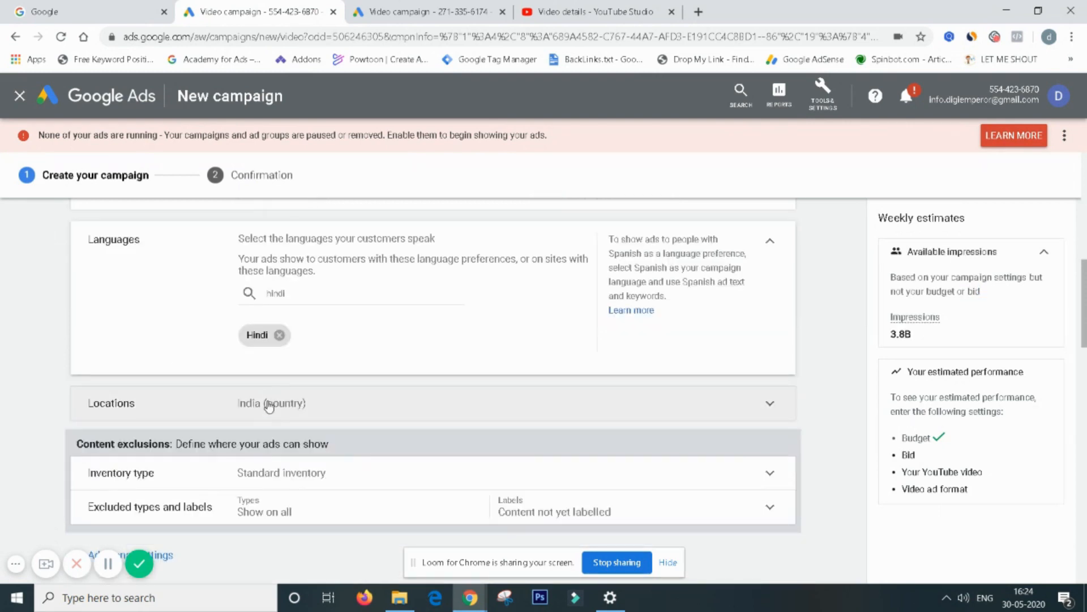
click(729, 404)
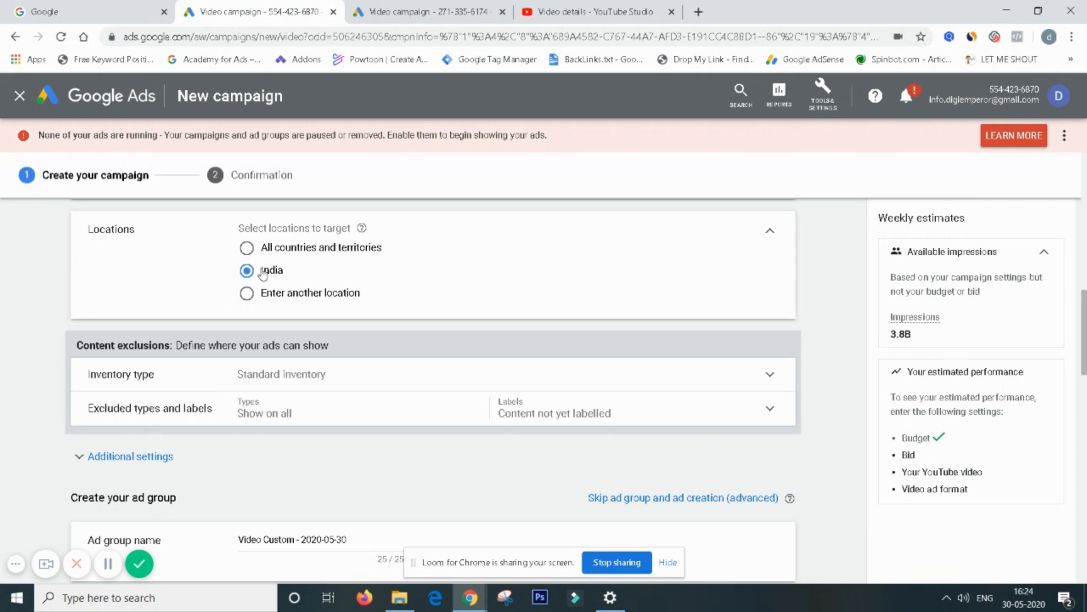
click(288, 300)
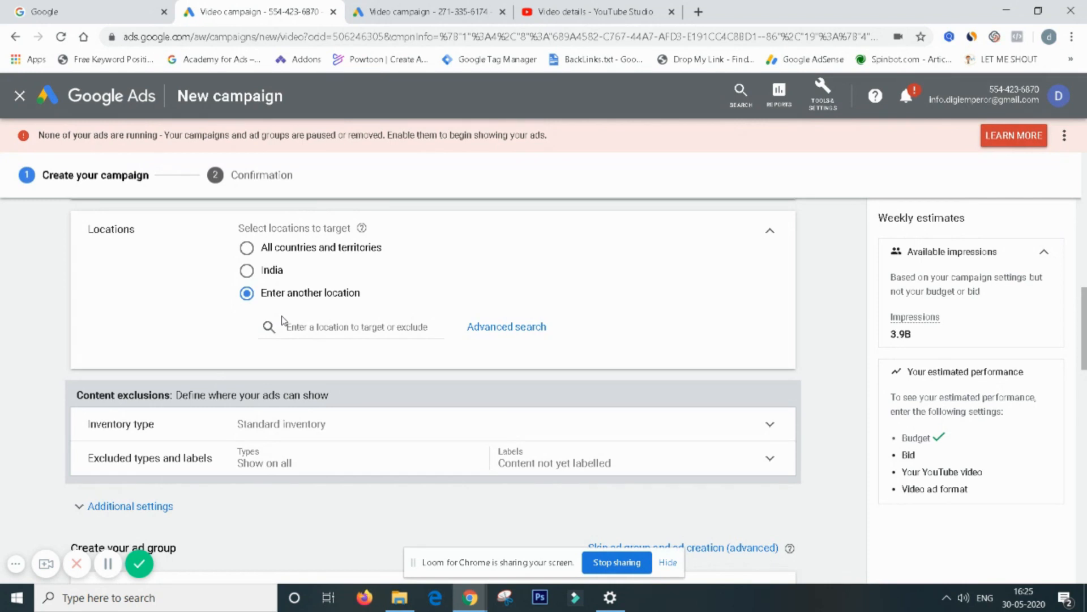
click(363, 322)
text(pakistan)
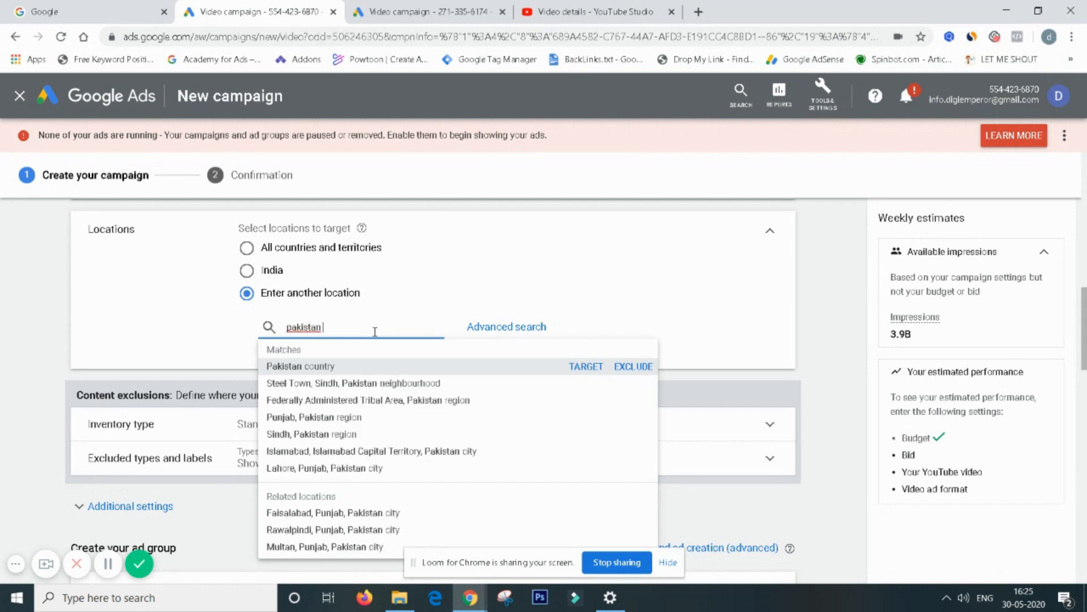
key(Return)
text(india)
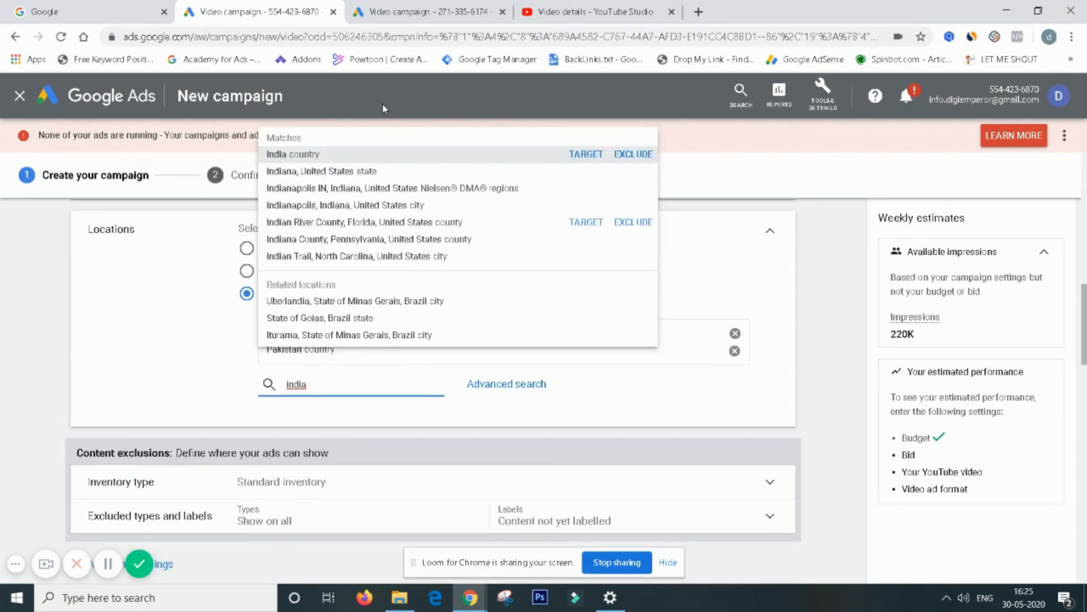
click(586, 155)
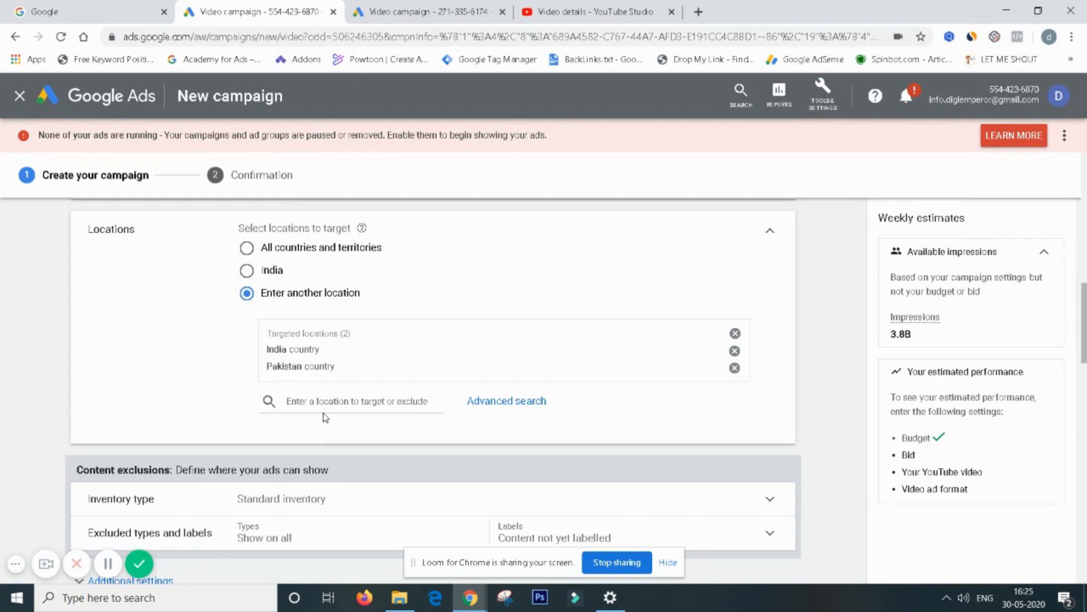
Review the inventory types and exclude embedded YouTube videos and live streaming videos from the campaign's content
scroll(474, 410, down, 3)
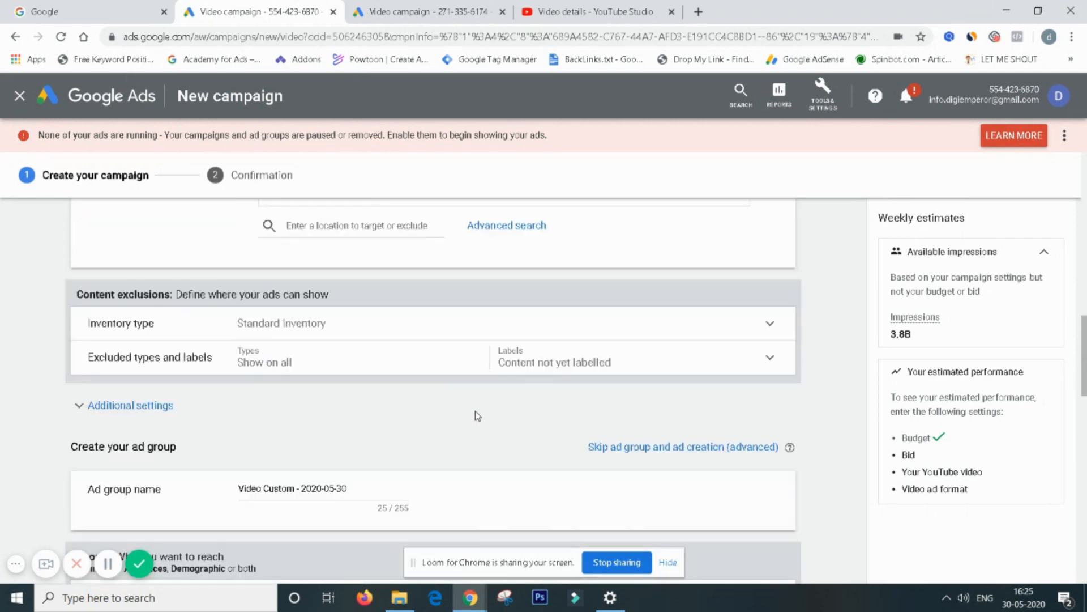
click(740, 330)
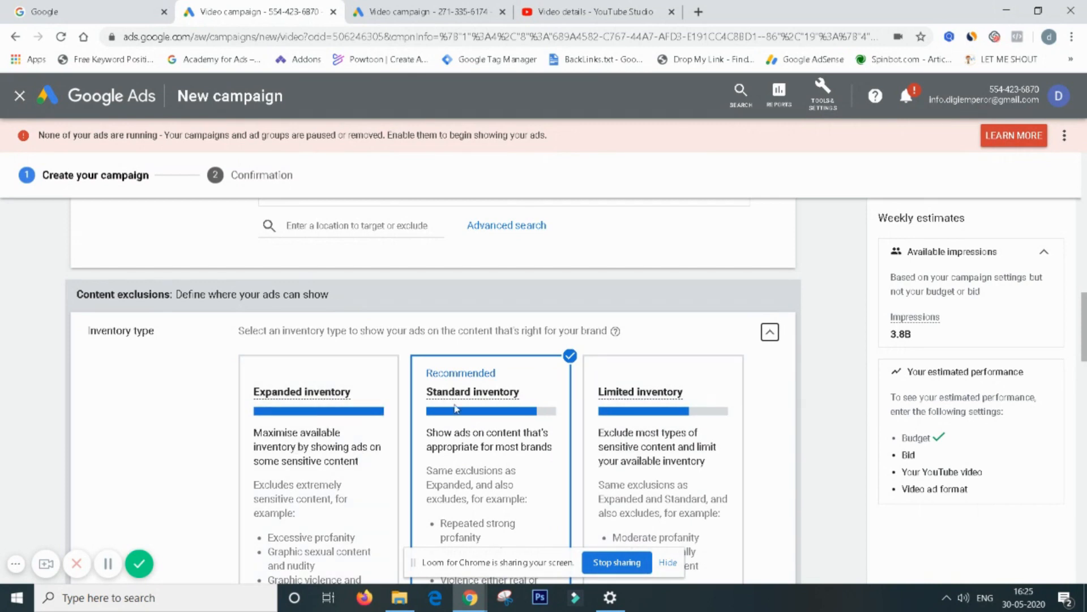
scroll(456, 408, down, 8)
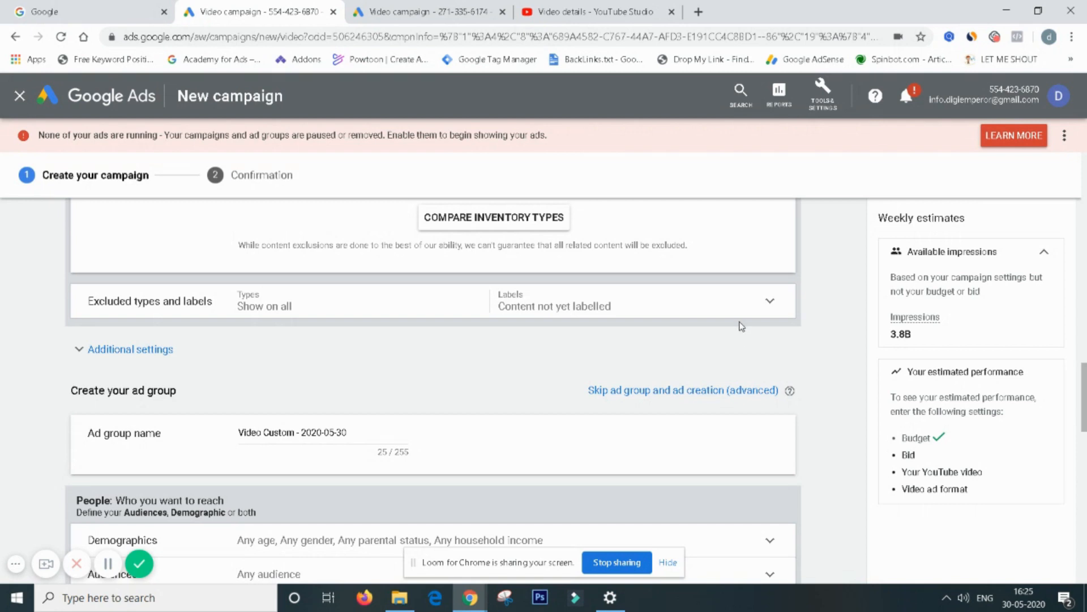
click(761, 311)
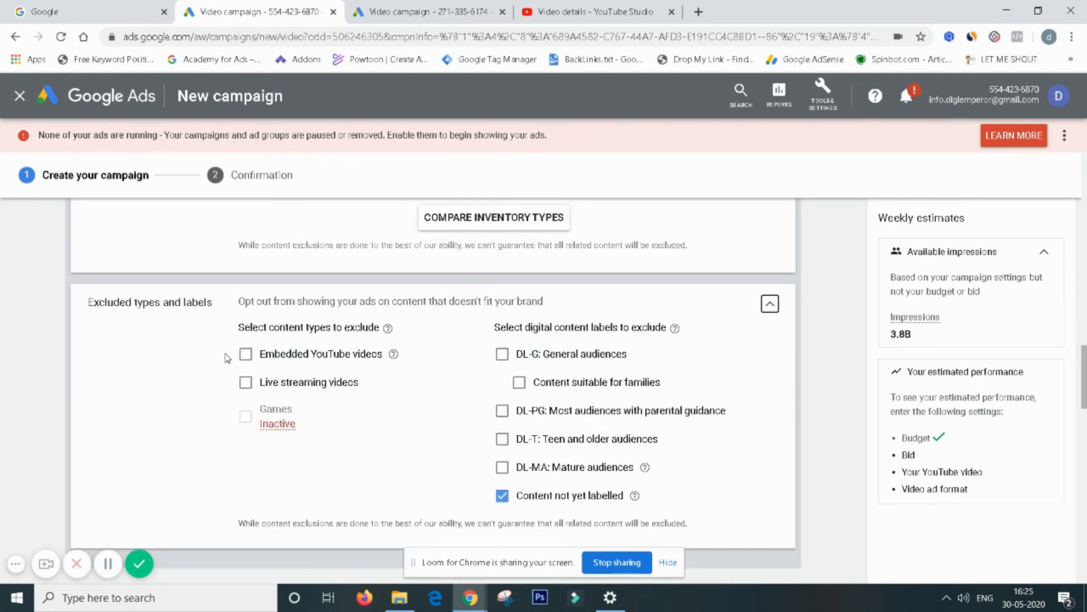
click(246, 354)
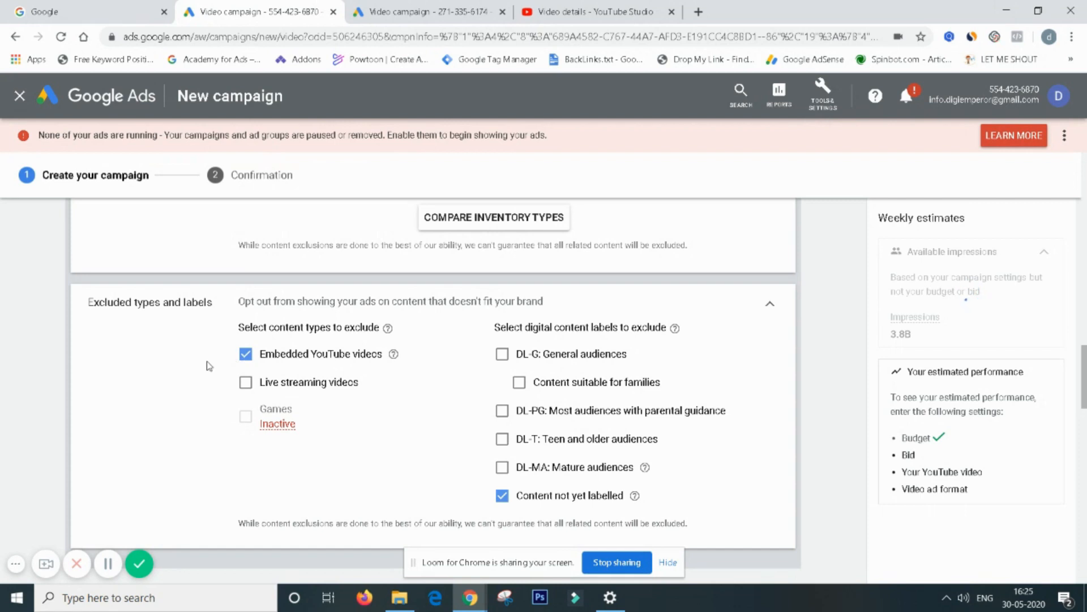
click(245, 382)
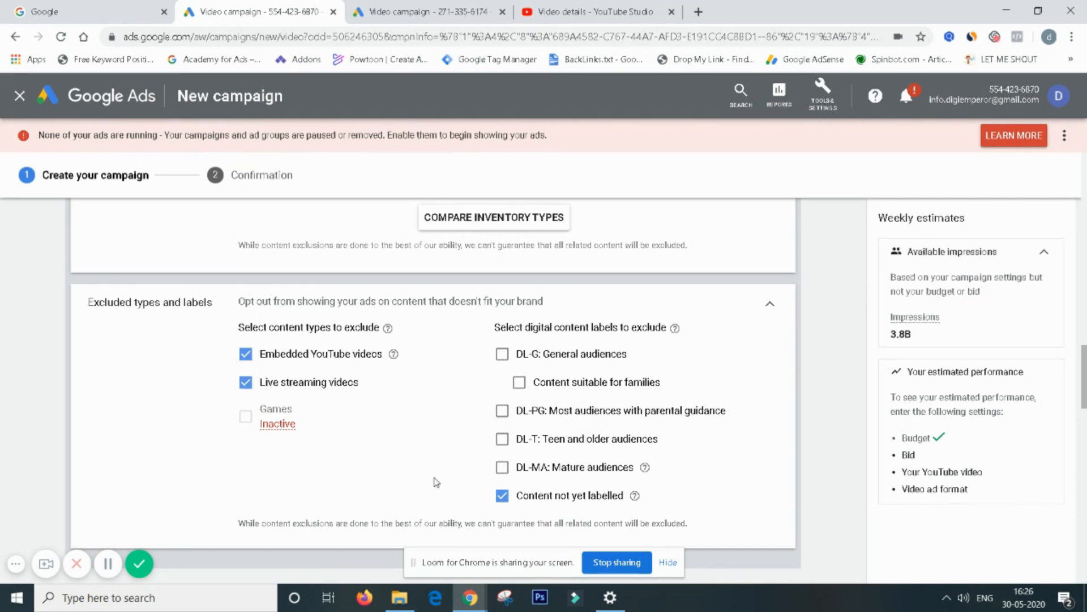
Rename the ad group as "ad 1"
scroll(527, 489, down, 3)
scroll(594, 371, down, 2)
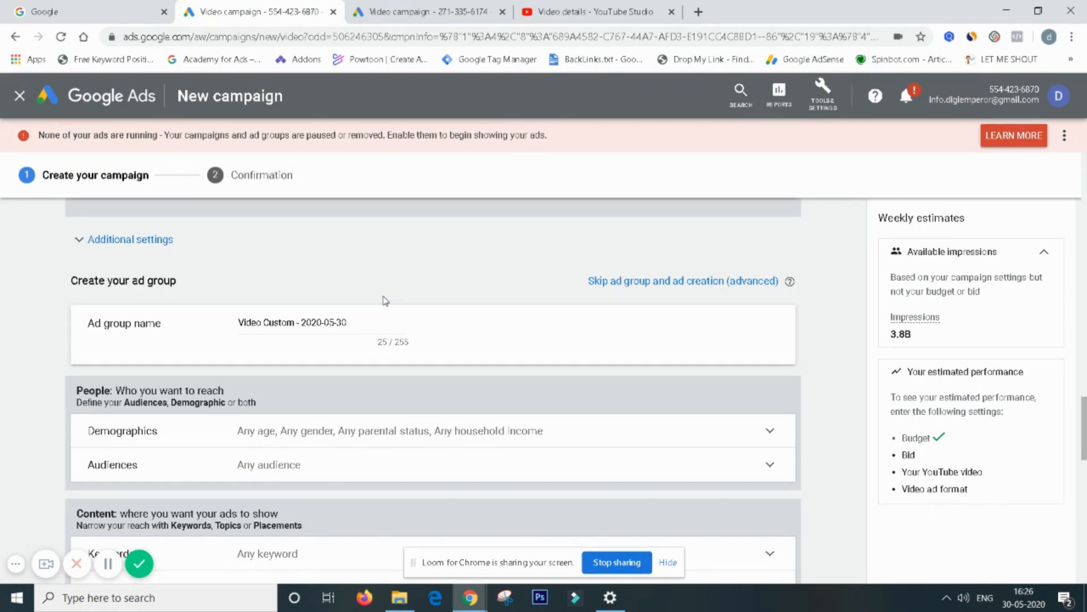
click(295, 326)
key(ctrl+a)
text(ad 1)
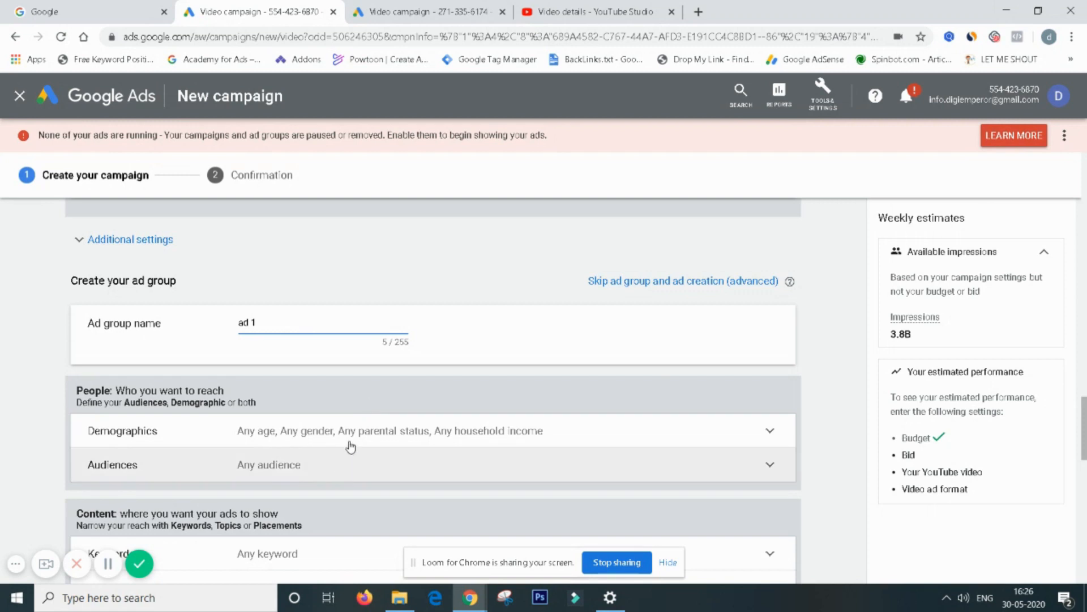
Limit the demographics to ages 18-24 and 25-34, and exclude the Unknown gender group
scroll(374, 411, down, 2)
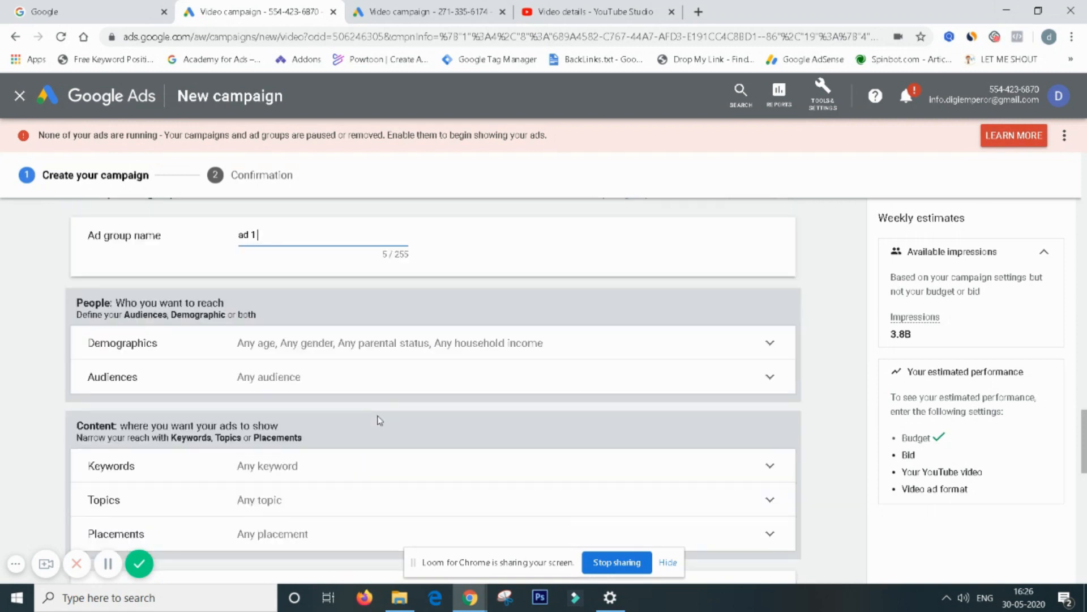
click(568, 354)
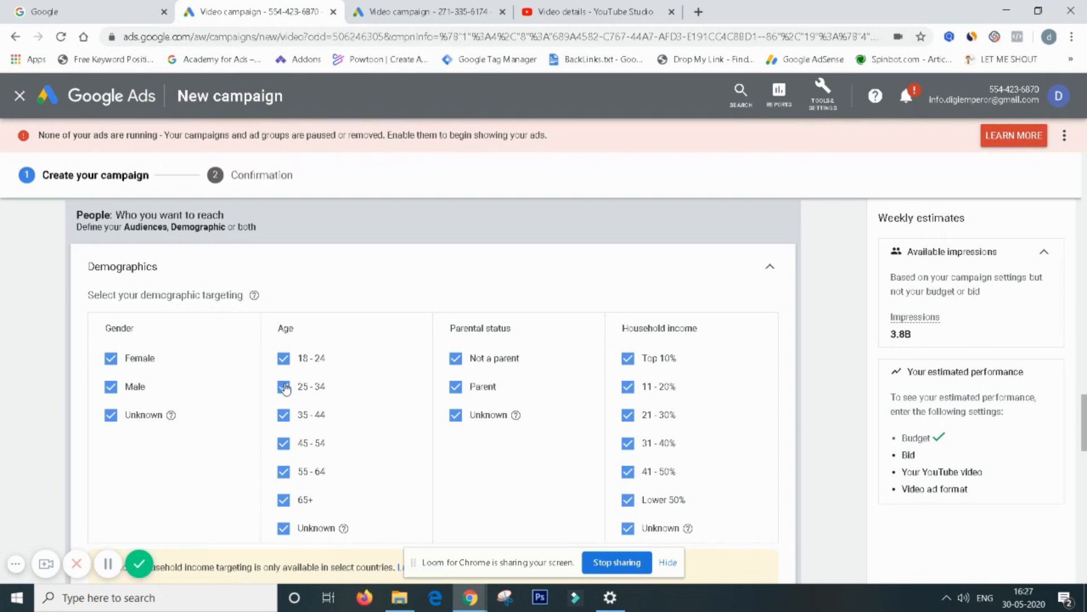
click(284, 420)
click(285, 448)
click(284, 474)
click(284, 499)
click(284, 528)
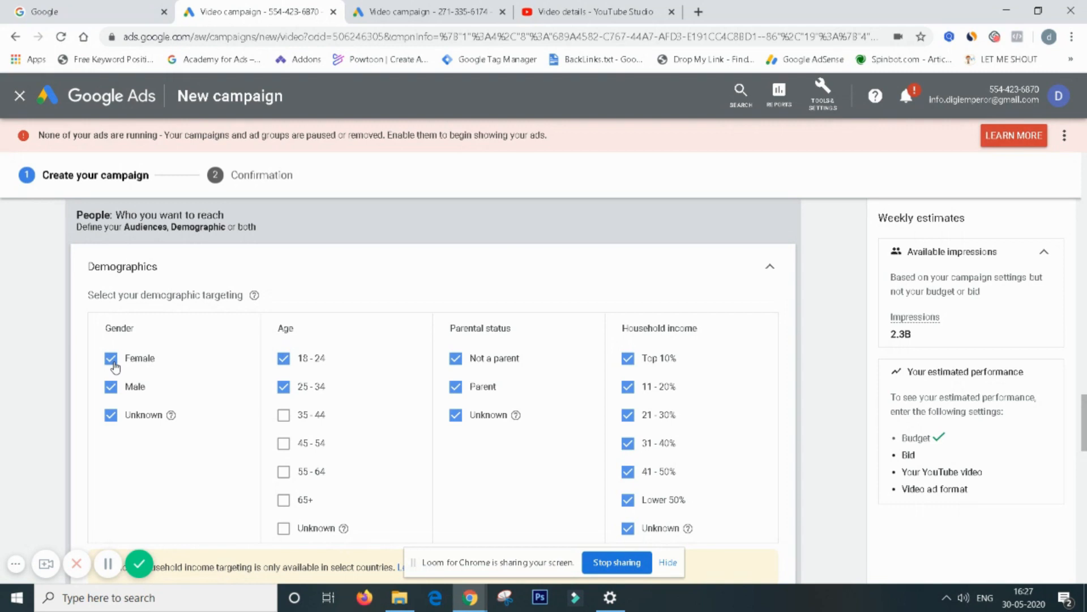
click(111, 419)
Browse audiences by interests and habits and target the Beauty & Wellness and Technology affinity audiences
scroll(742, 285, down, 6)
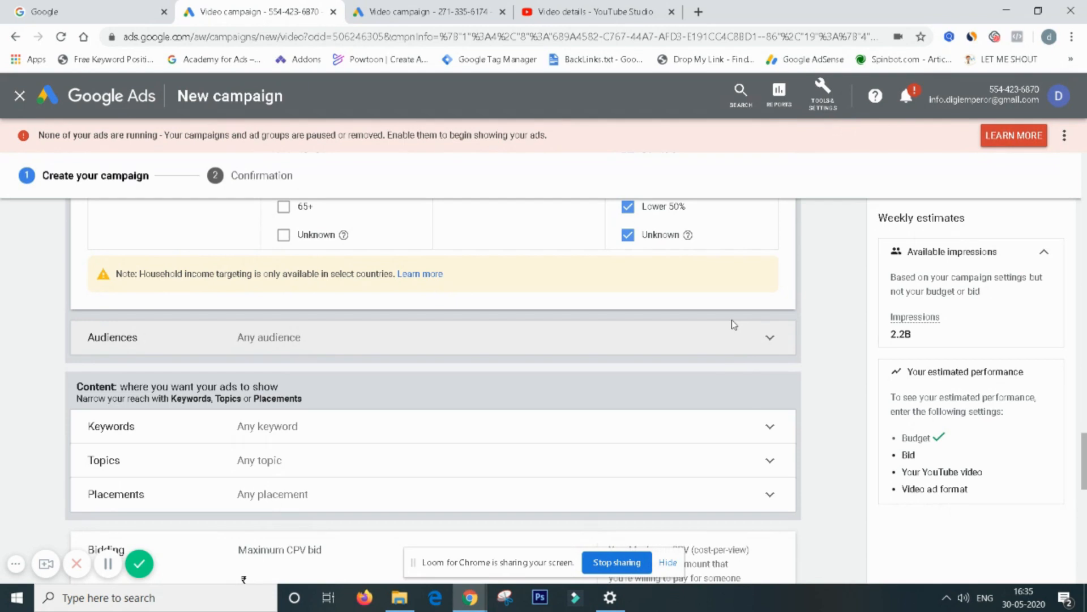
click(767, 342)
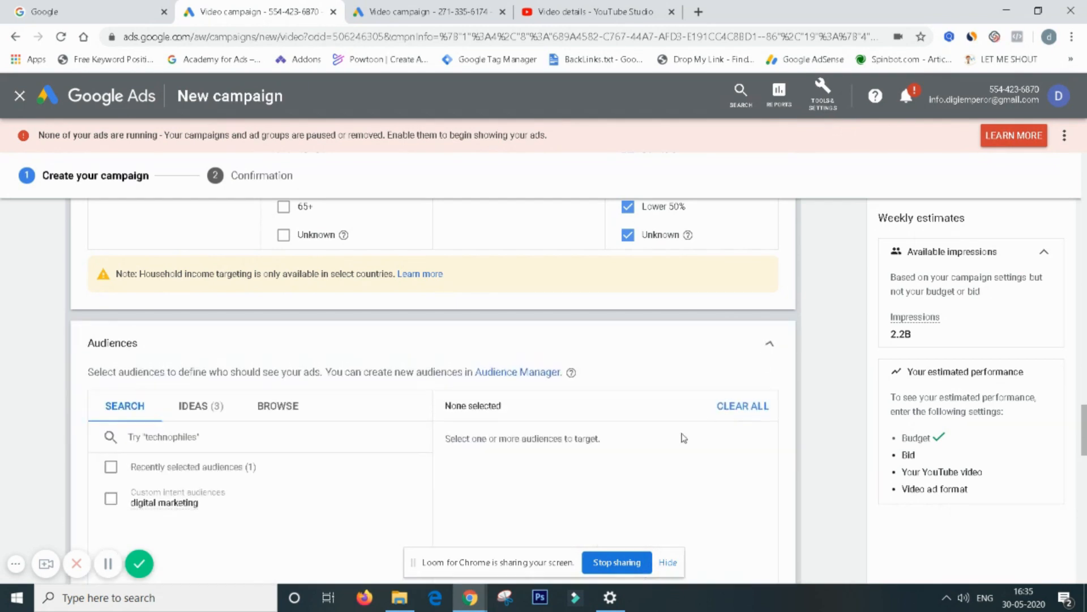
click(301, 417)
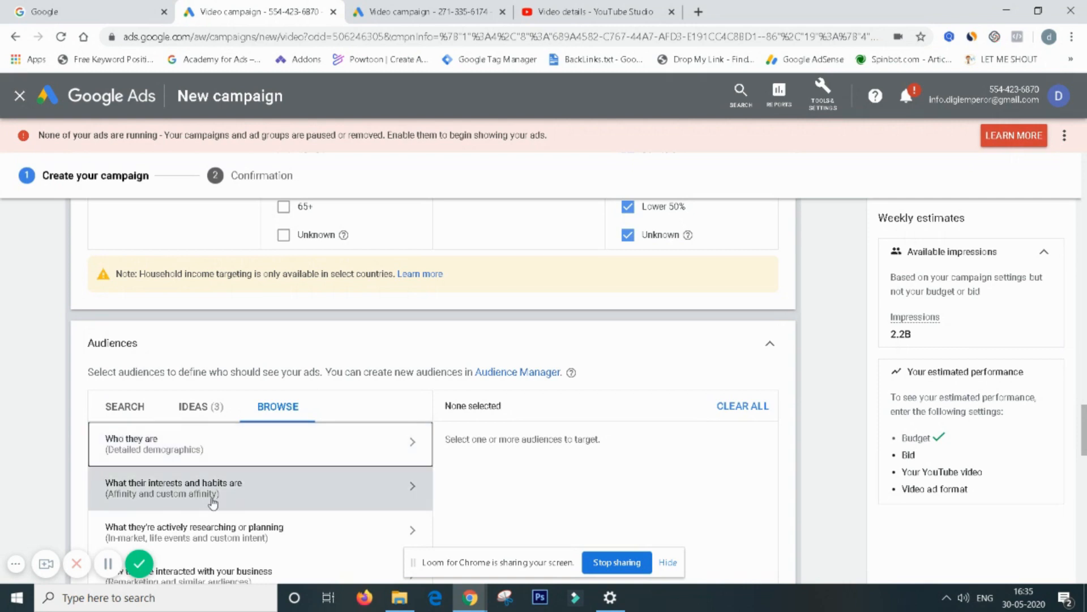
click(261, 504)
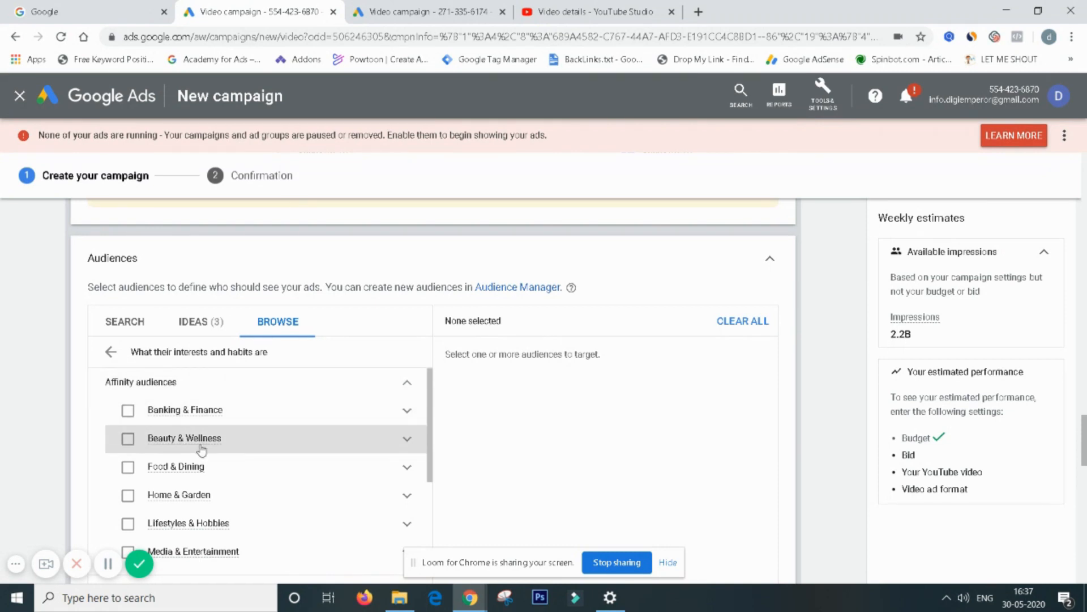
click(127, 440)
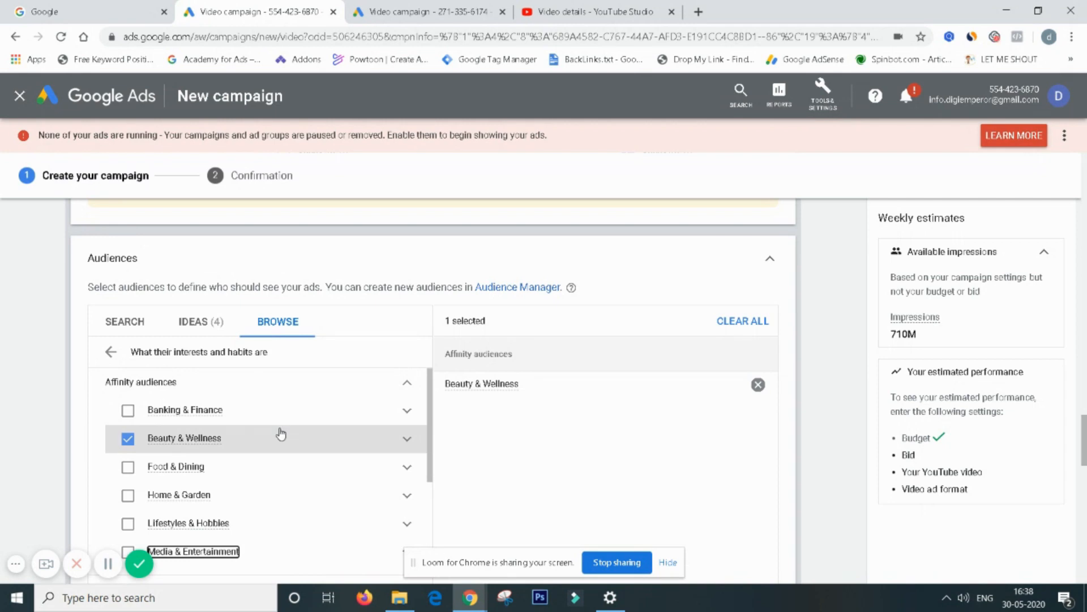
scroll(281, 433, down, 3)
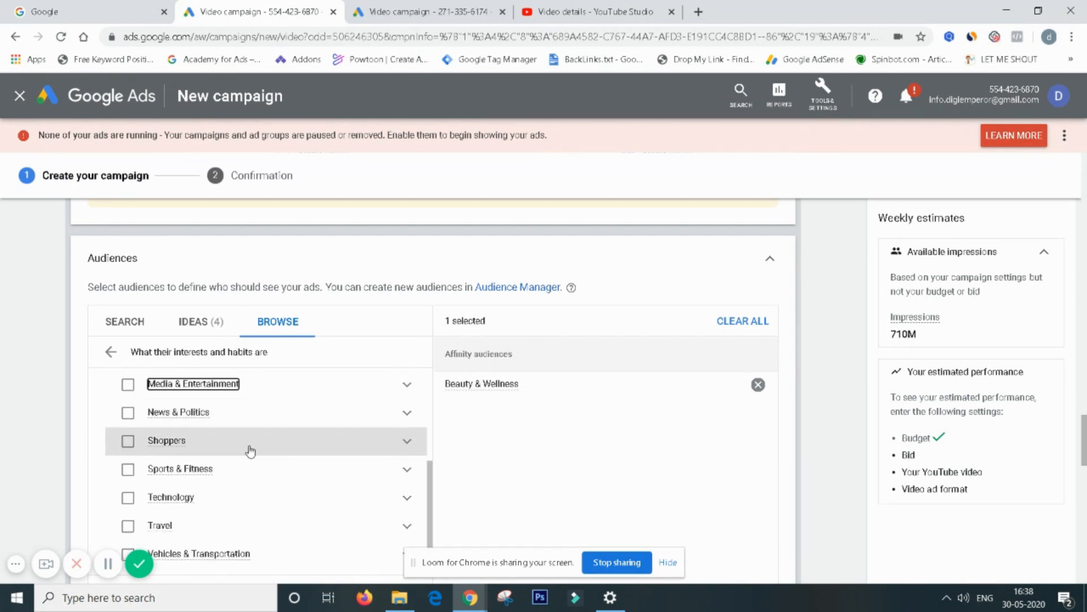
click(127, 503)
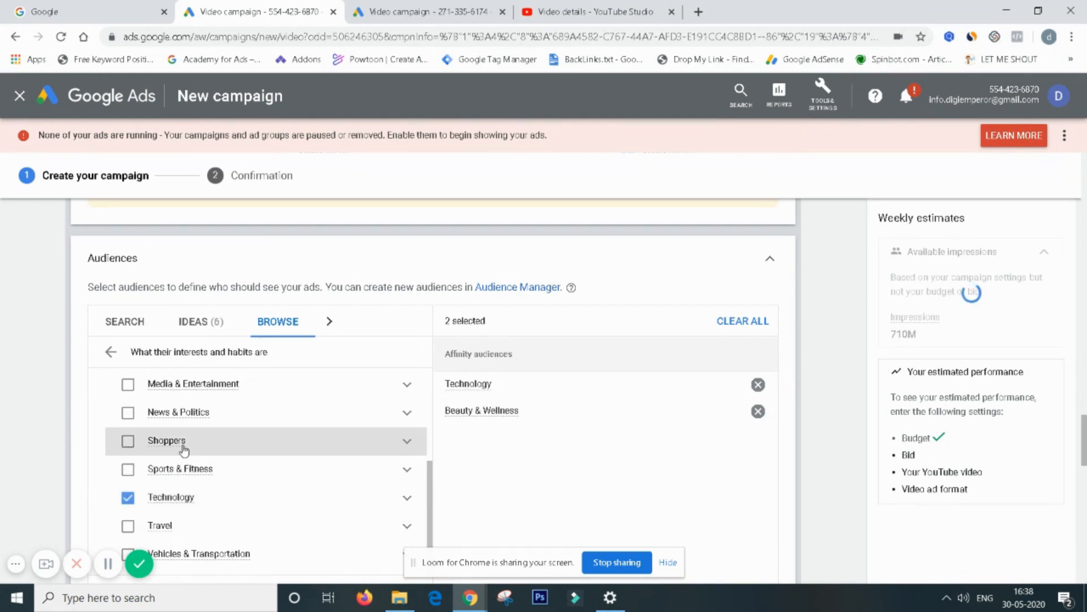
mouse_move(183, 448)
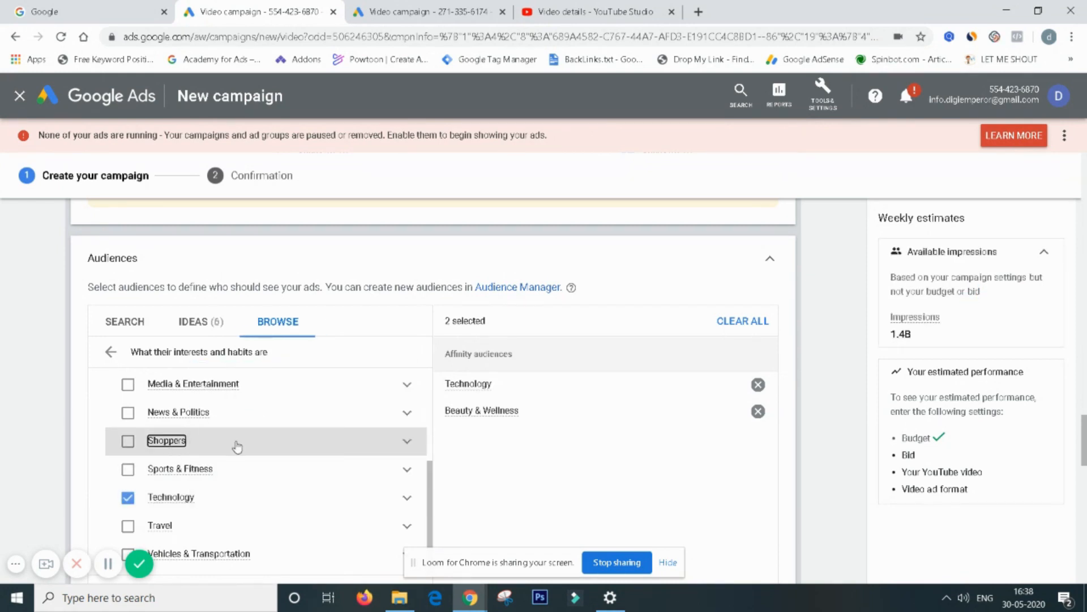
scroll(270, 444, up, 3)
scroll(270, 444, up, 1)
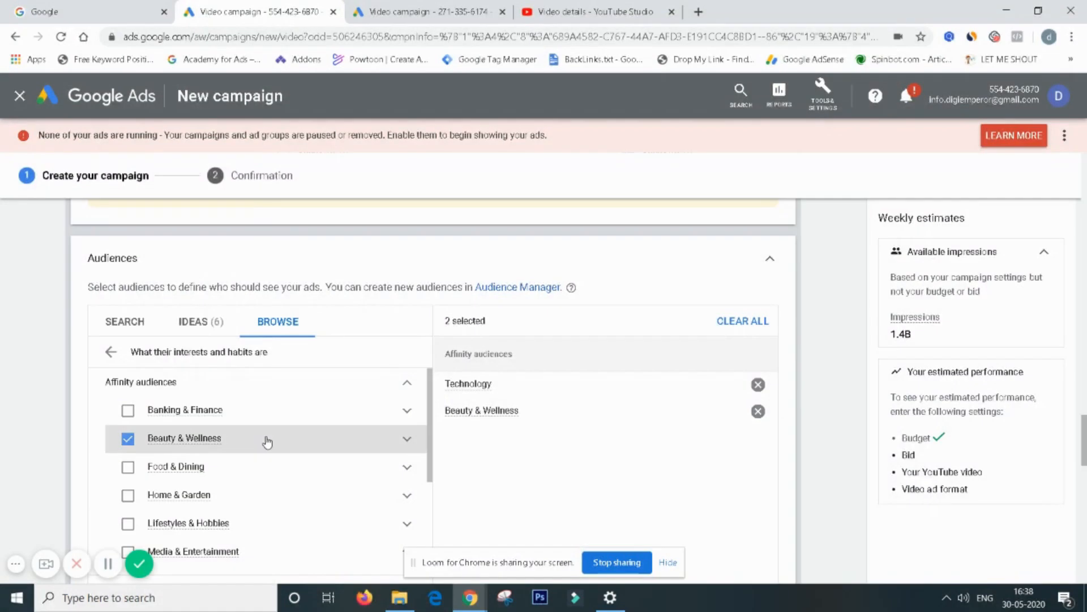
Search the audiences for "rap" and examine the Rap & Hip Hop Fans audience
click(118, 326)
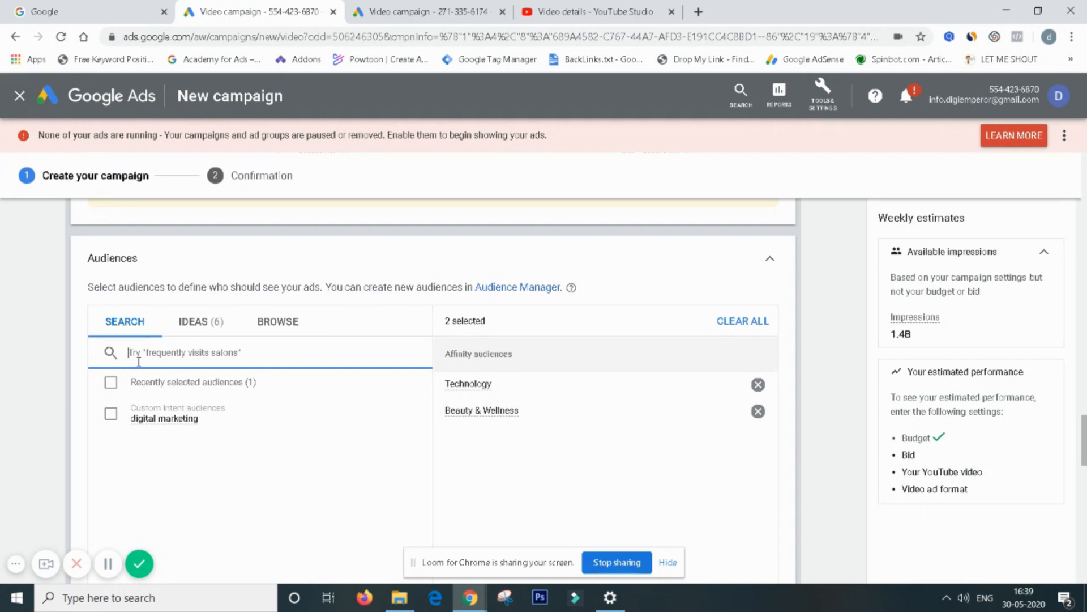
text(rap)
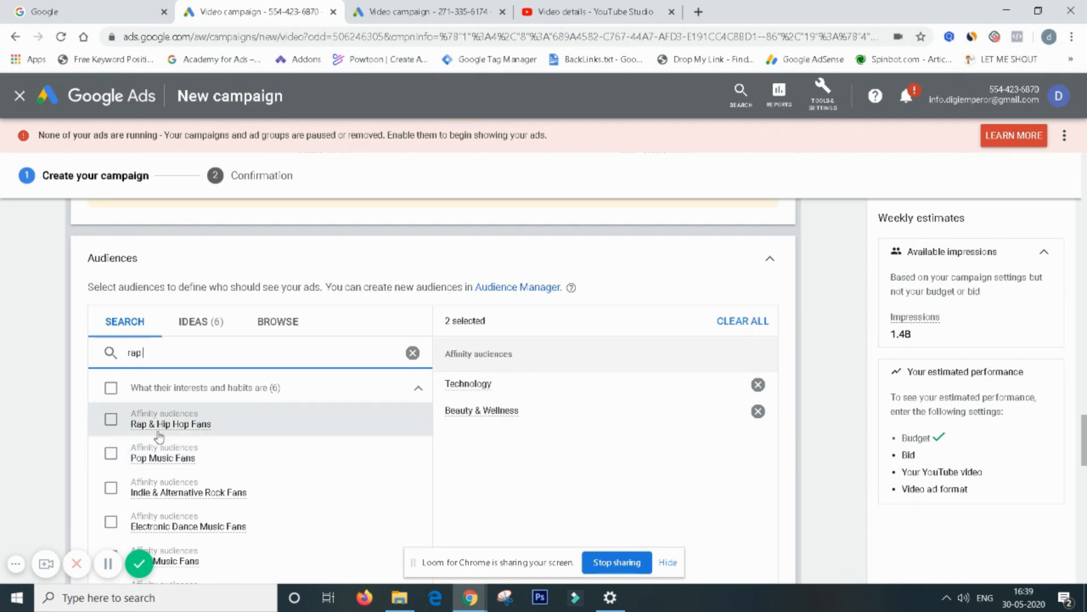
mouse_move(161, 428)
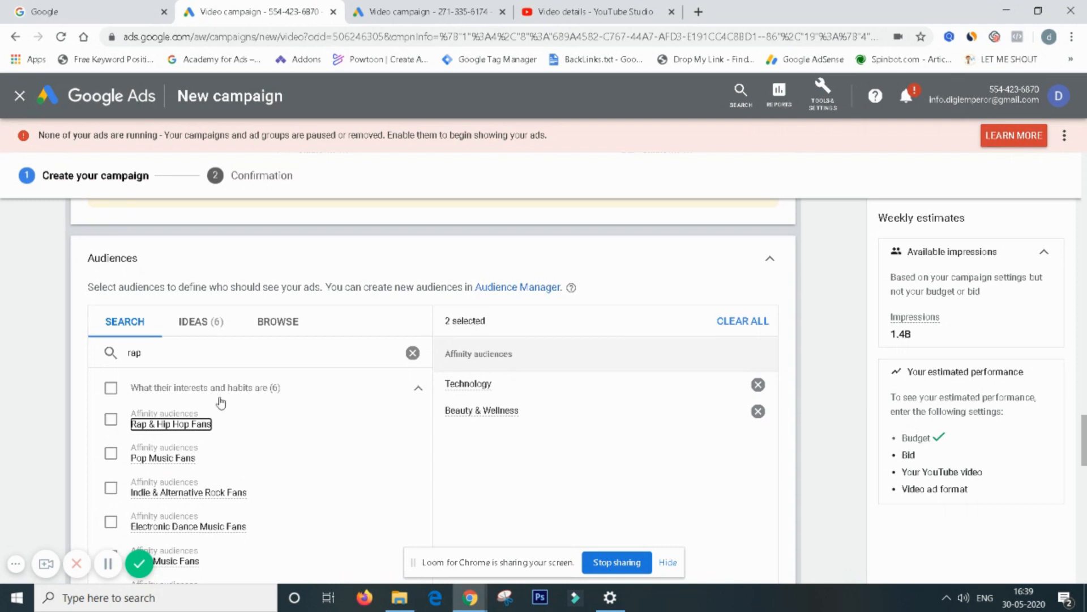
Set the ad group's maximum CPV bid to ₹0.15
scroll(54, 373, down, 6)
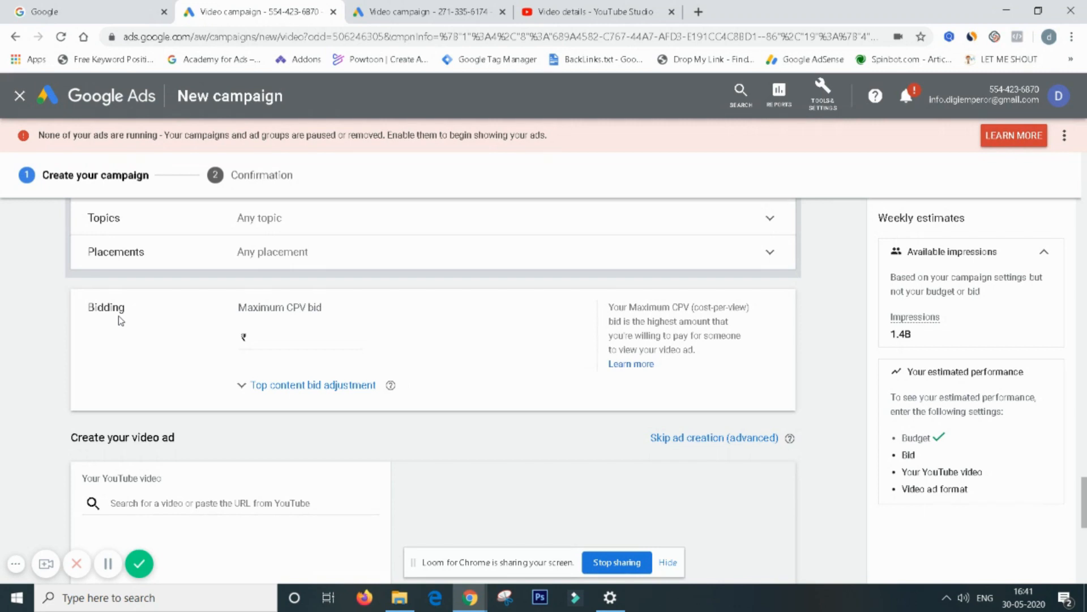
click(479, 345)
Switch to YouTube Studio and copy the link of the "Learn Digital Marketing For Free" video for the ad
scroll(382, 409, down, 3)
click(239, 327)
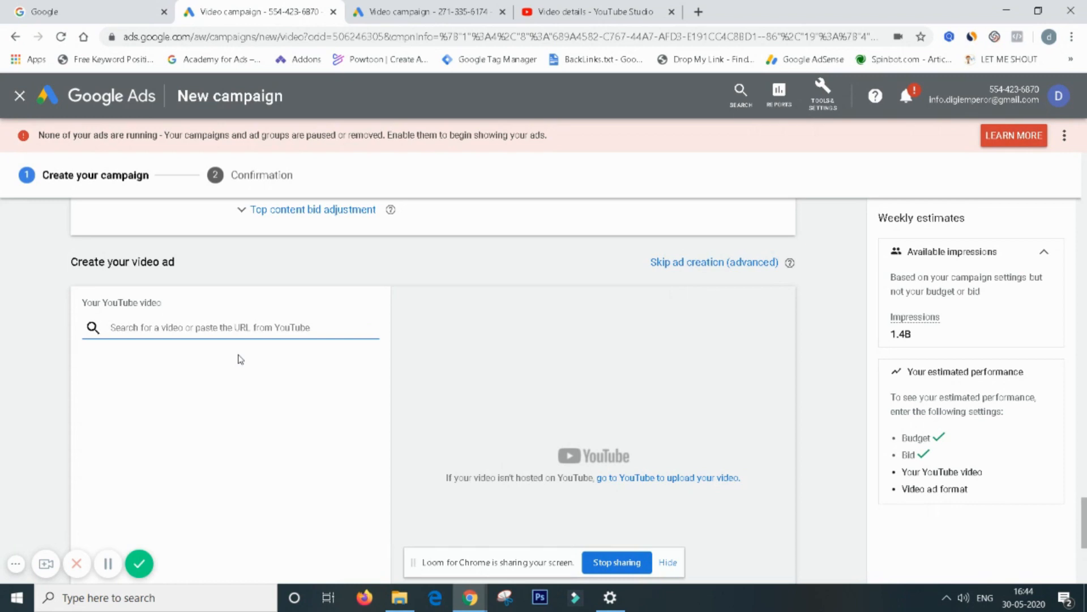
click(638, 7)
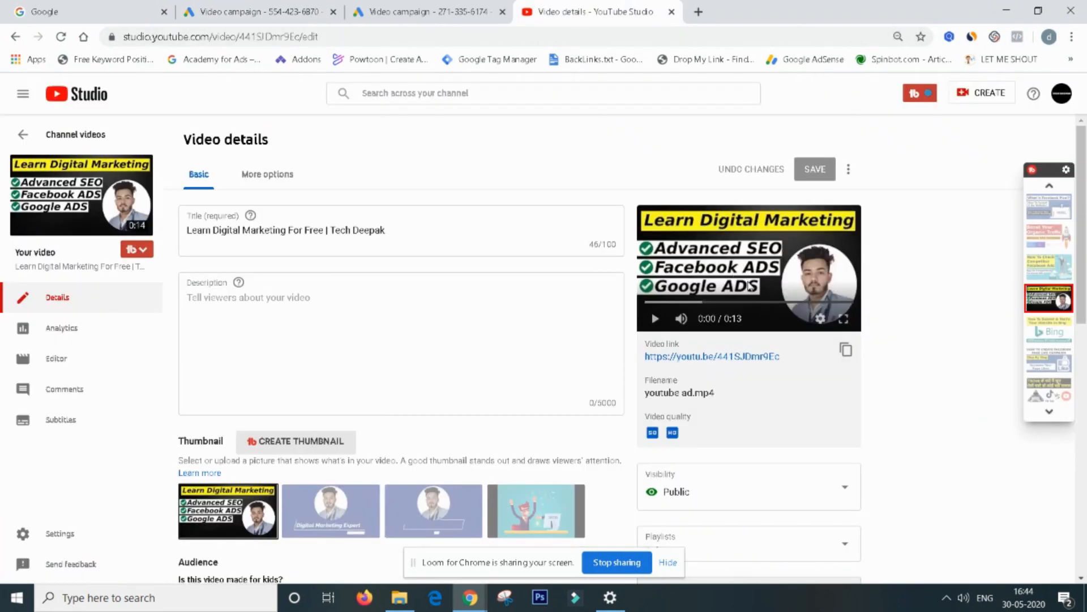
click(848, 350)
Return to the Google Ads campaign, add the video by its copied link, and choose the Video discovery ad format
click(478, 11)
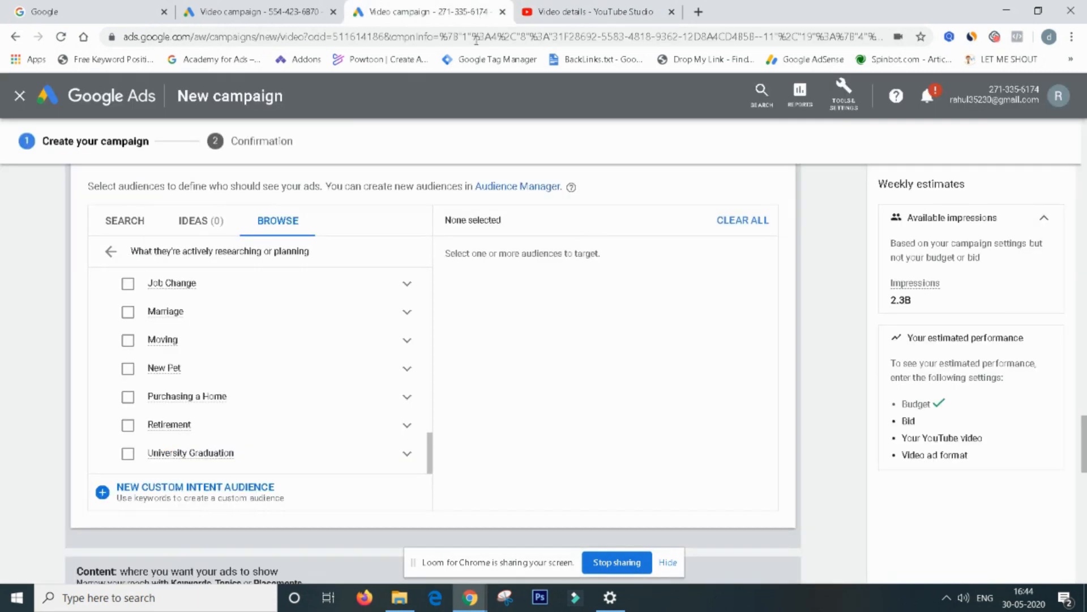
click(255, 12)
click(187, 326)
key(ctrl+v)
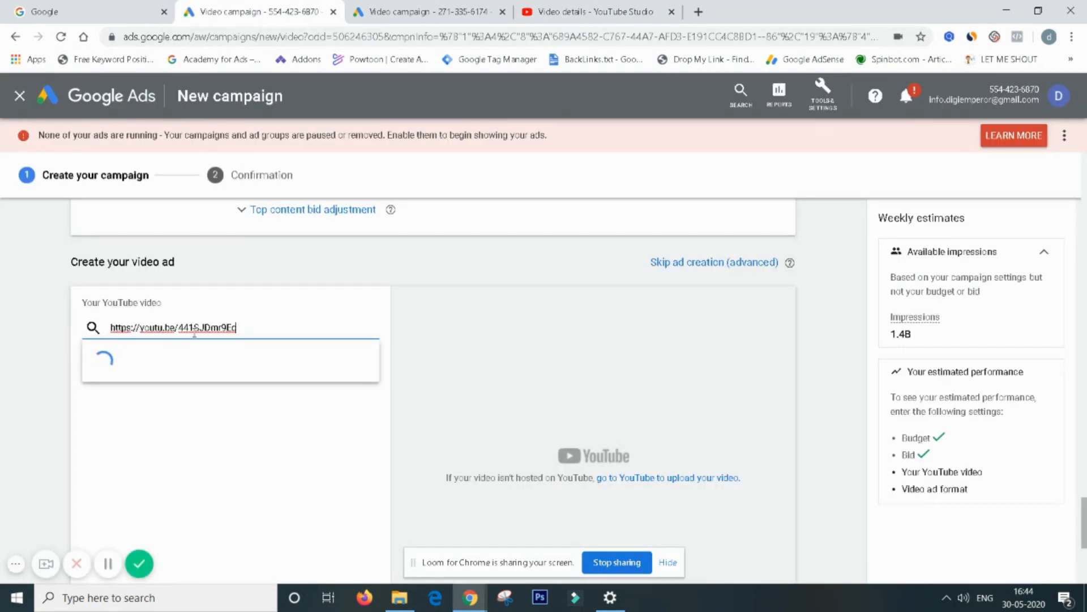
click(196, 347)
click(91, 439)
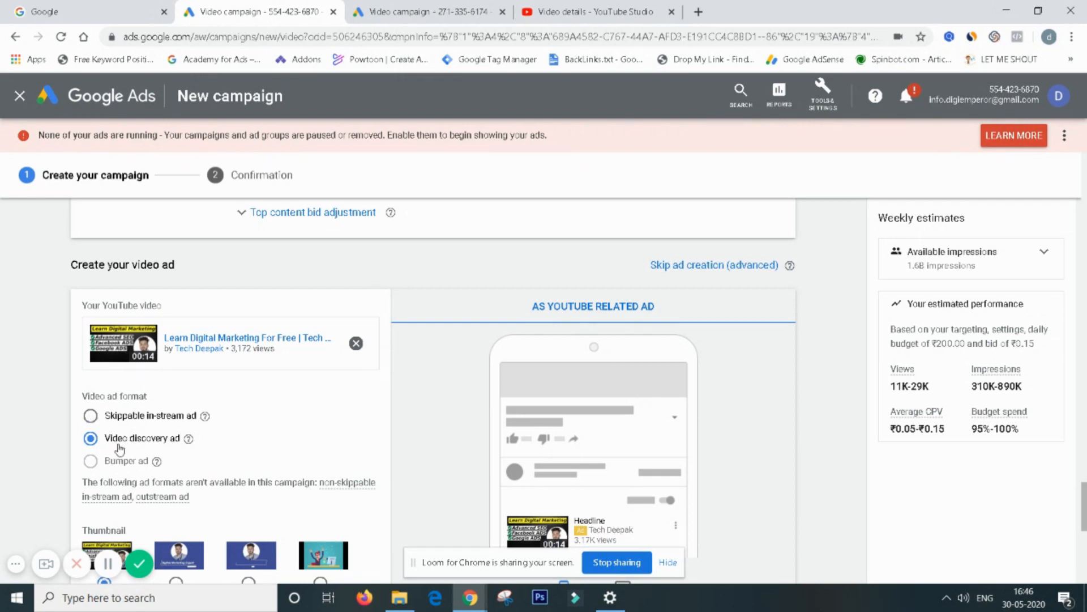
Write the headline "Learn Digital Marketing For Free |" plus channel name, description 1 "Learn SEO, Facebook Ads, Google ADS", and the channel name as description 2
scroll(293, 480, down, 2)
scroll(292, 480, down, 2)
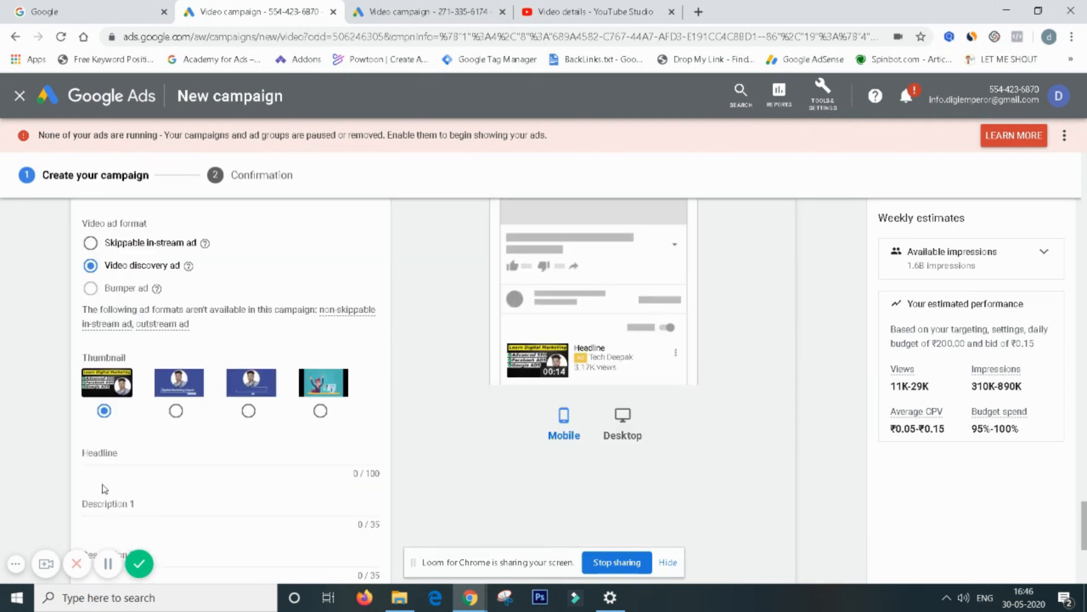
click(90, 452)
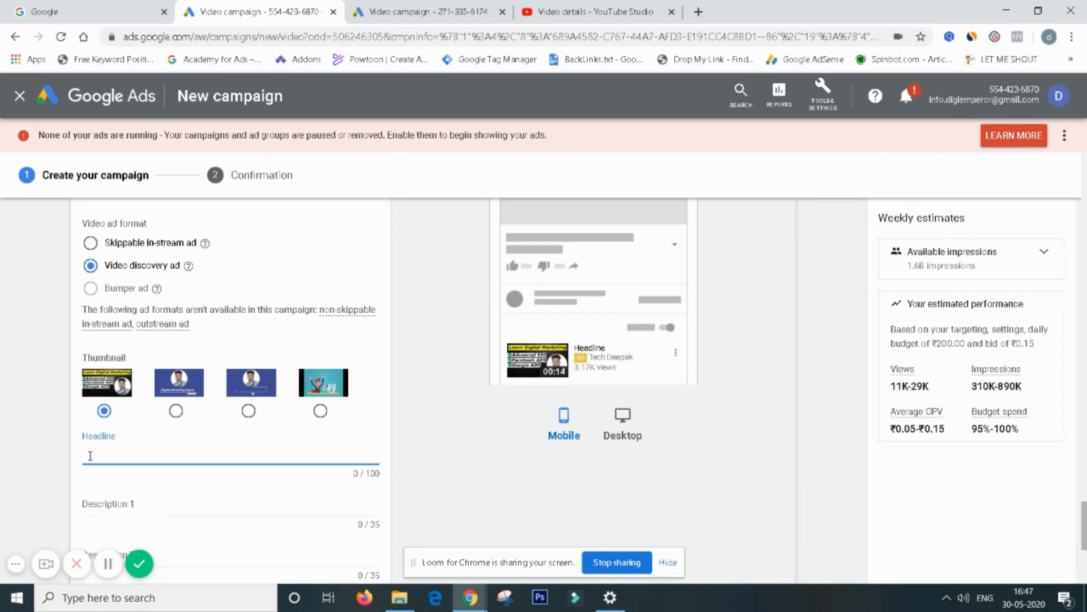
text(Le)
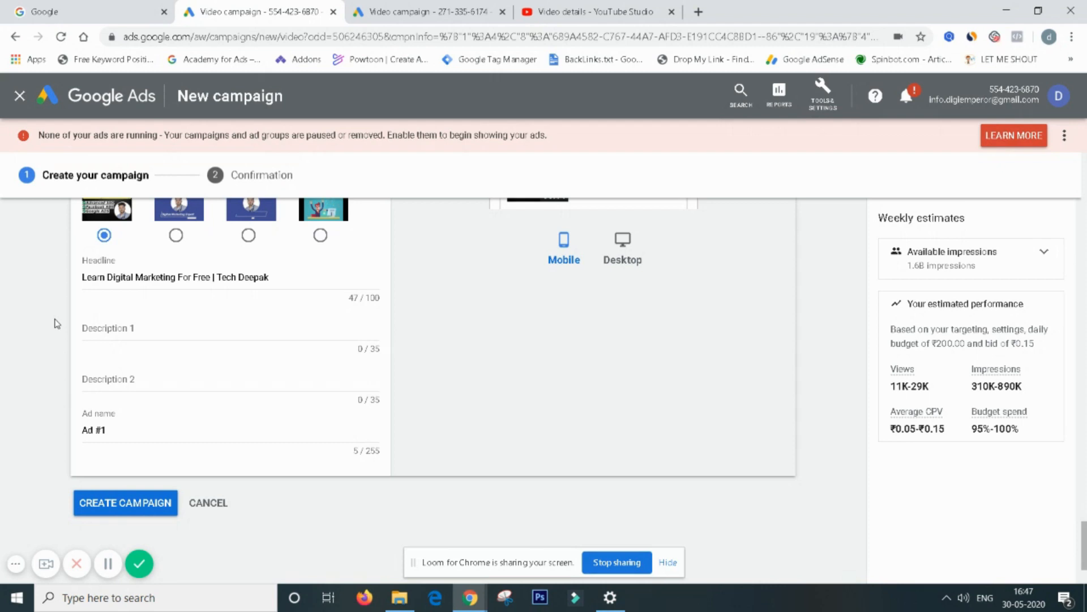
click(85, 333)
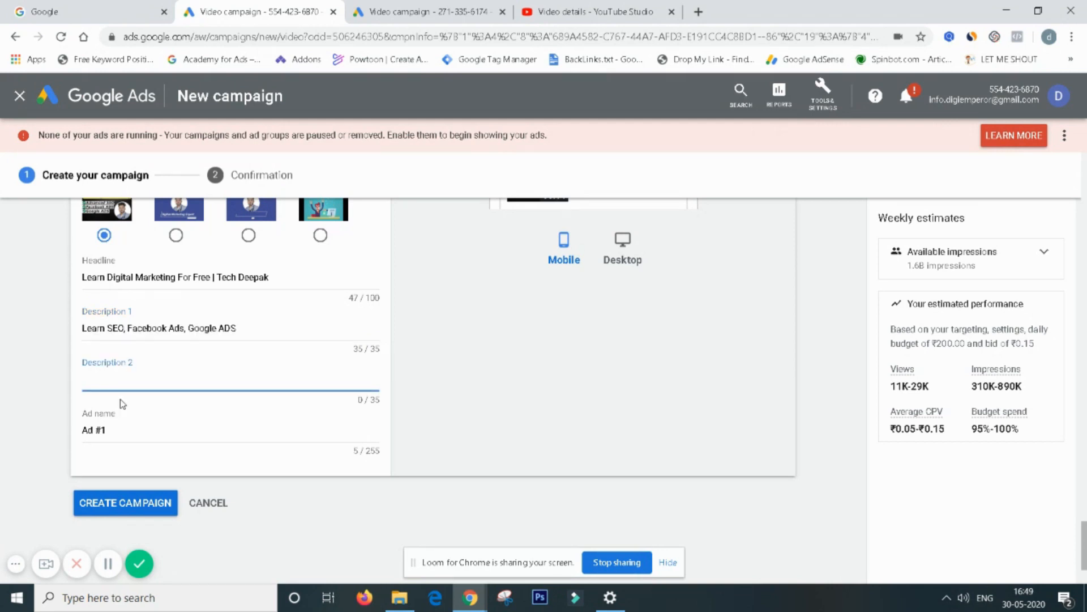
text(Tech Deepak)
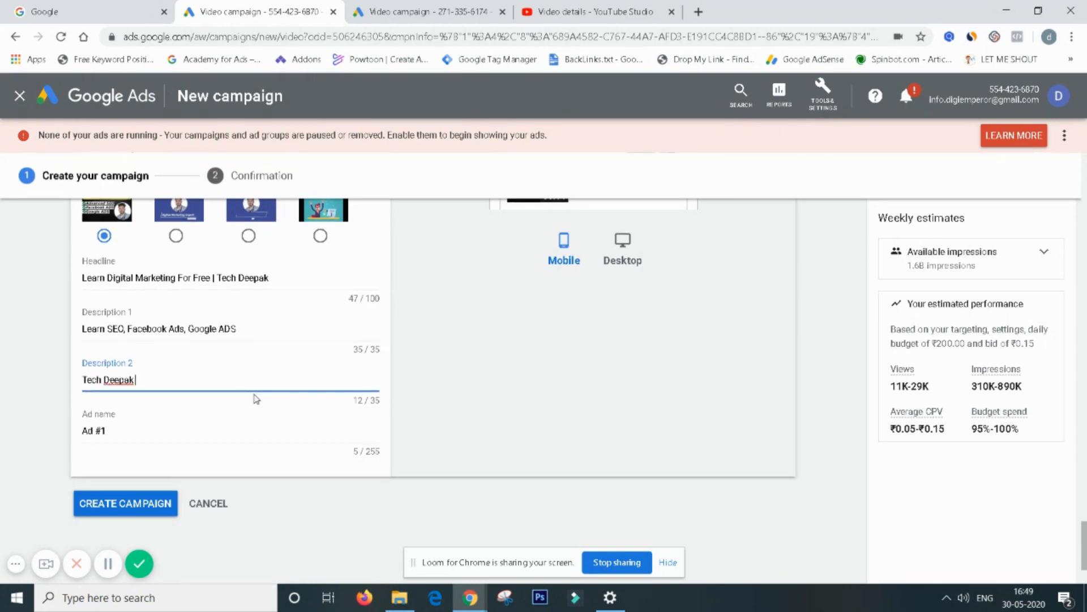
Create the video campaign and continue from the confirmation to the new campaign
scroll(453, 359, down, 1)
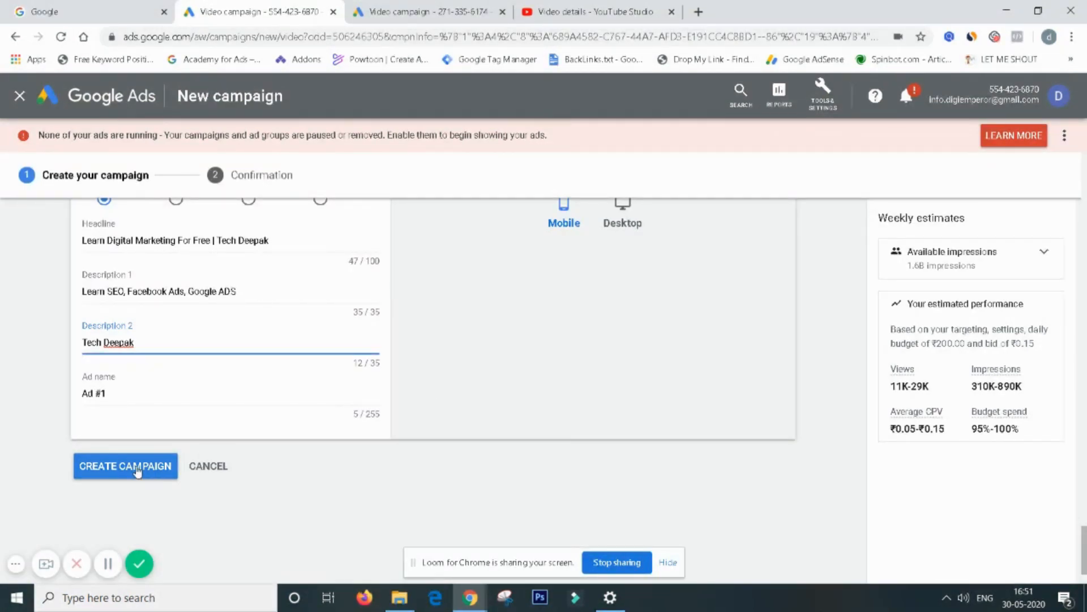
click(117, 466)
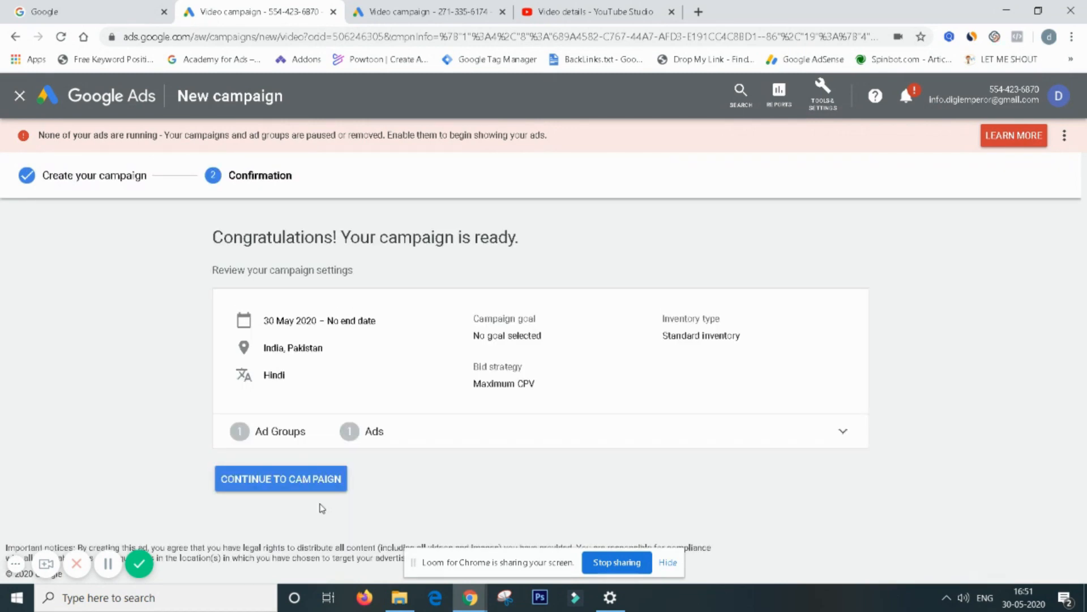
click(318, 485)
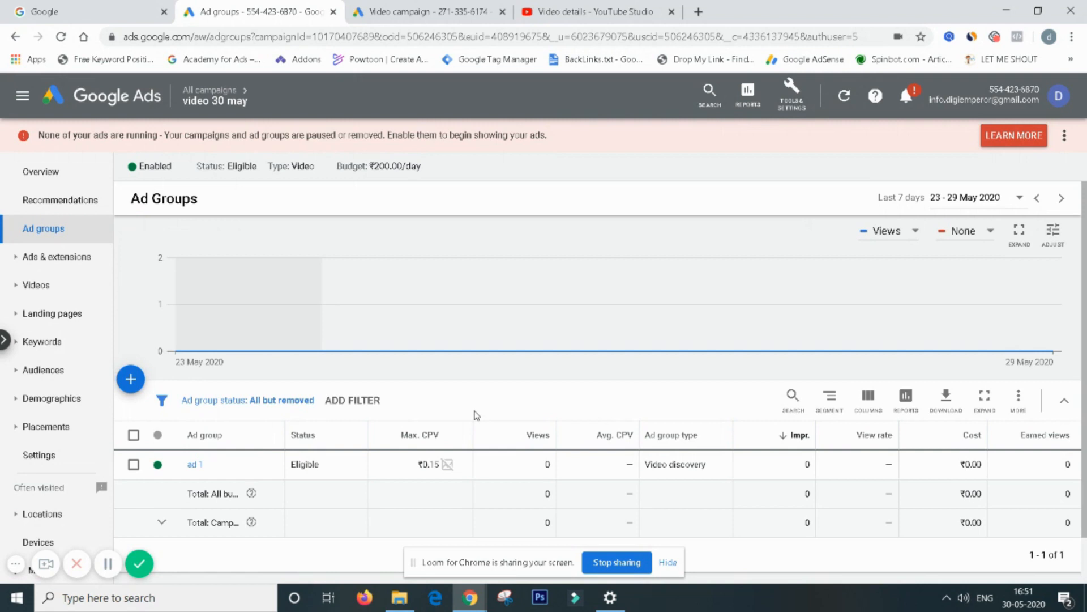
Look at the campaign's ads and check the review status of Ad #1
scroll(473, 412, down, 1)
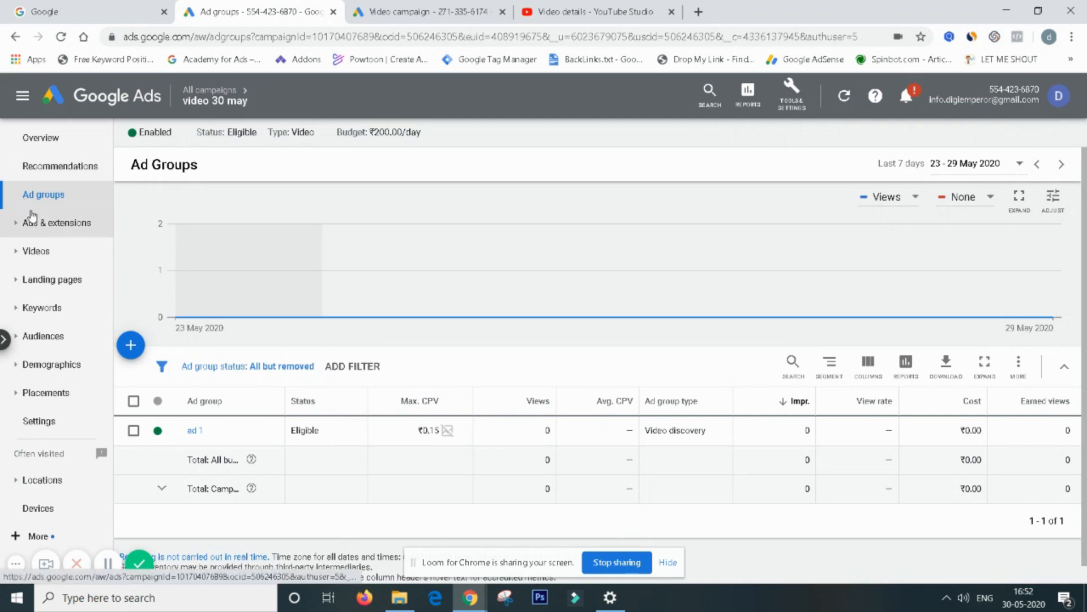
click(44, 222)
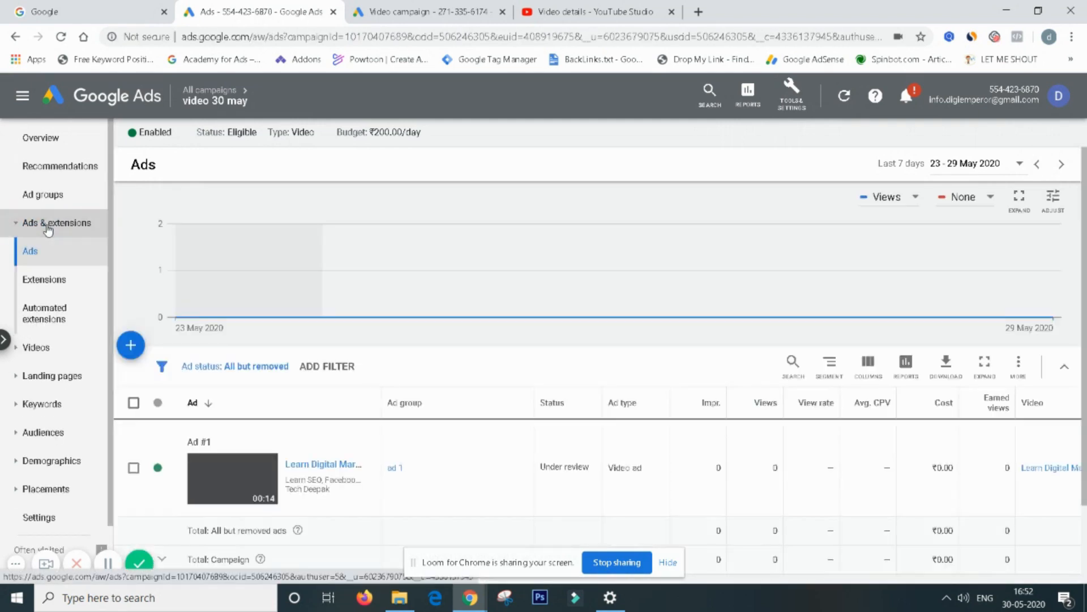
scroll(573, 347, down, 2)
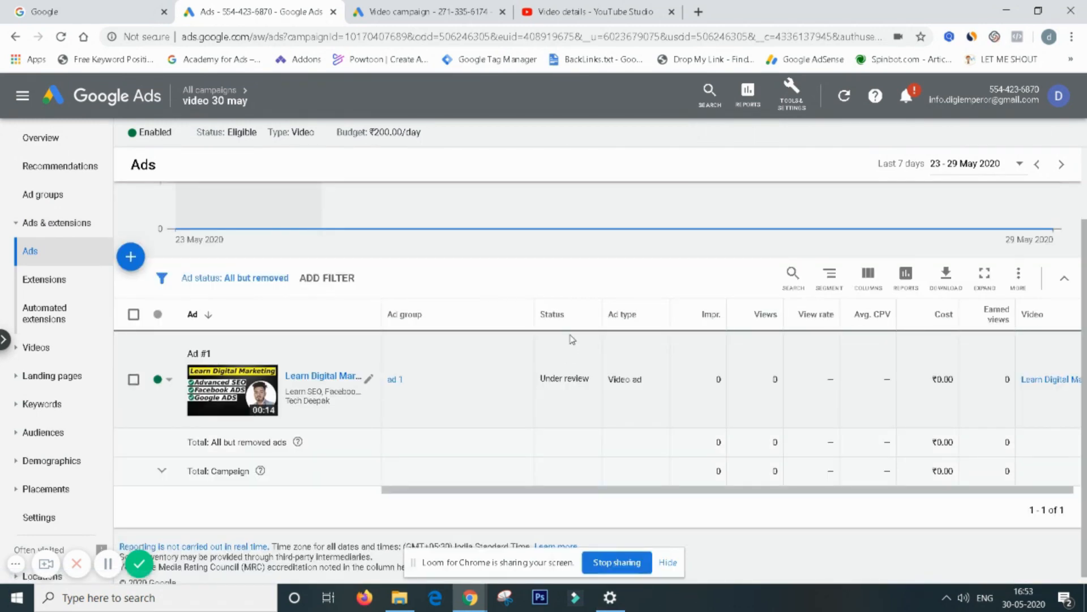
double_click(577, 379)
triple_click(577, 379)
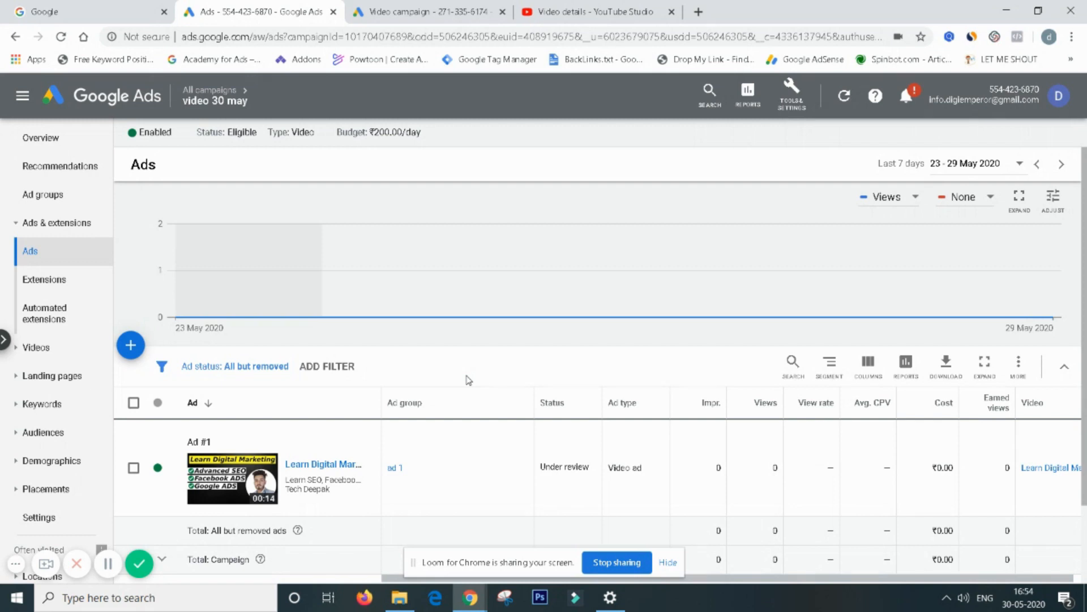
Open the settings of the "ad 1" ad group, set its maximum CPV bid to ₹0.25, and save it
click(392, 473)
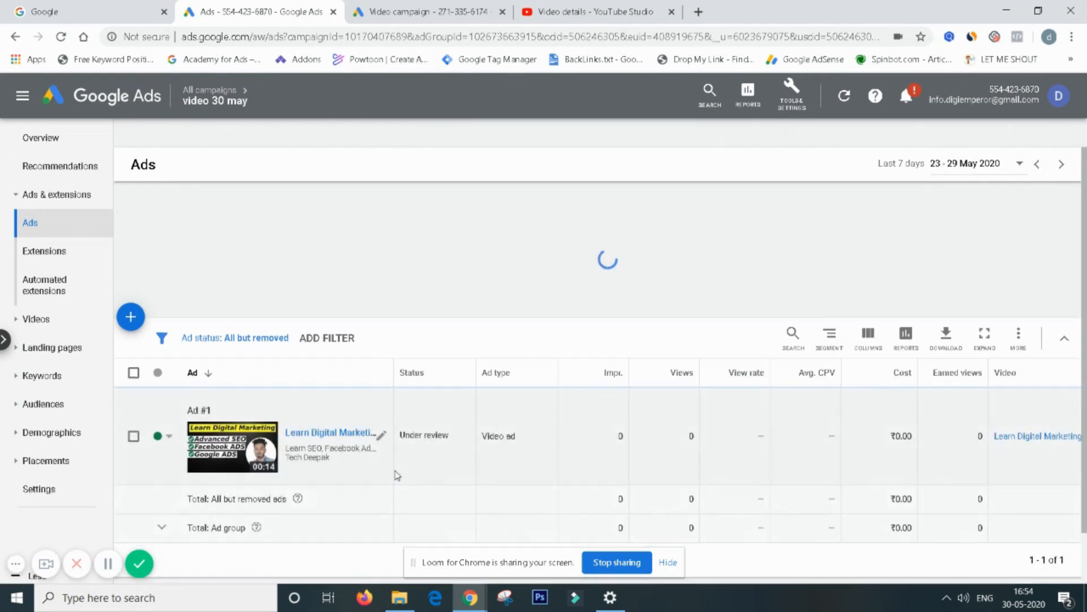
click(39, 489)
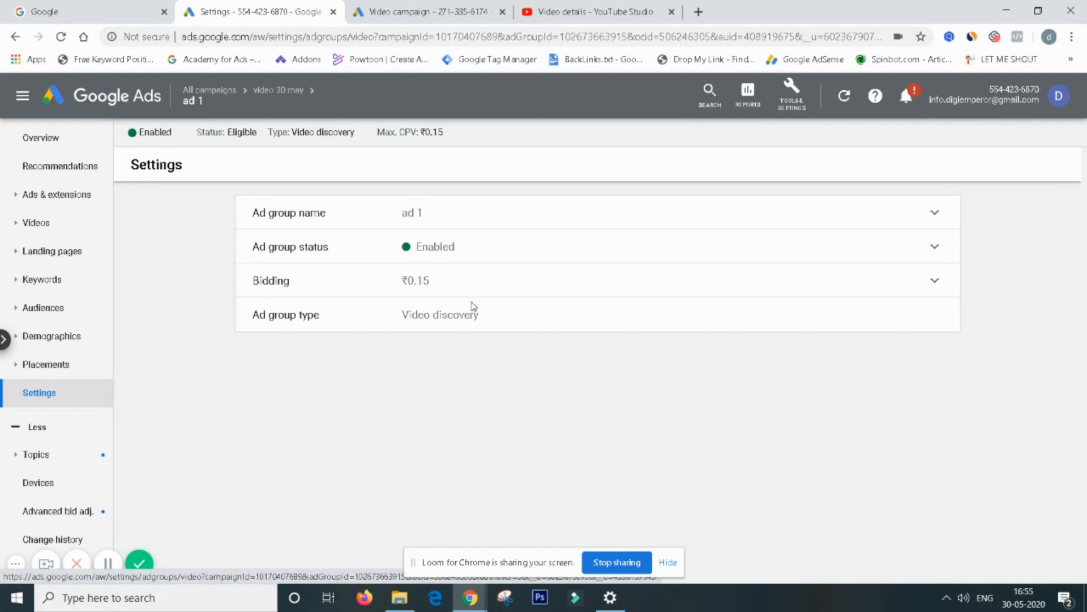
click(534, 286)
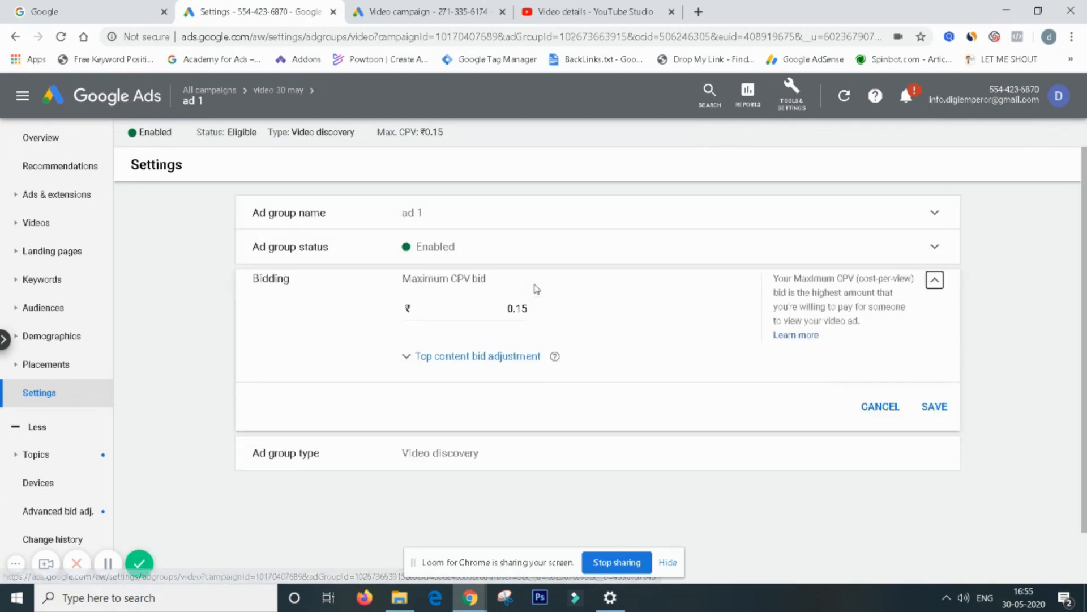
click(520, 322)
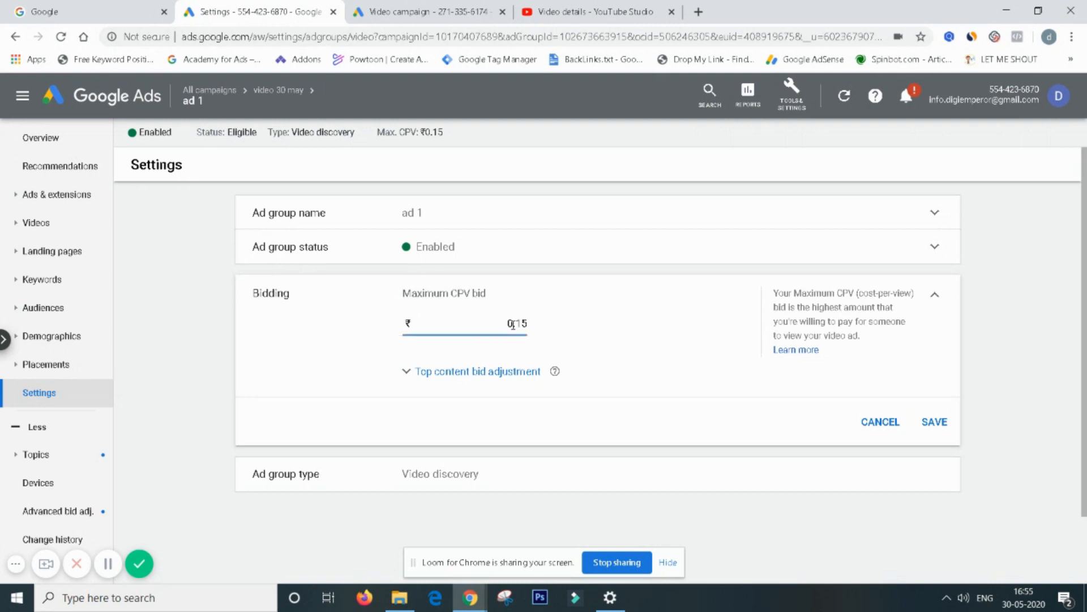
key(Right)
key(BackSpace)
key(BackSpace)
text(25)
click(936, 421)
Lower the ad group's maximum CPV bid to ₹0.10
key(BackSpace)
key(BackSpace)
text(1)
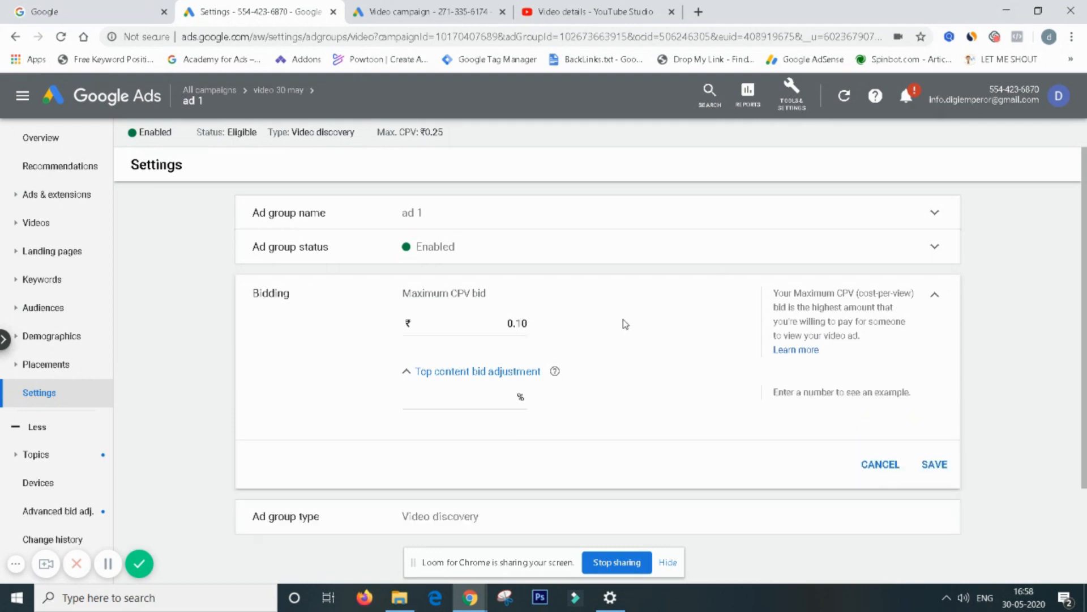